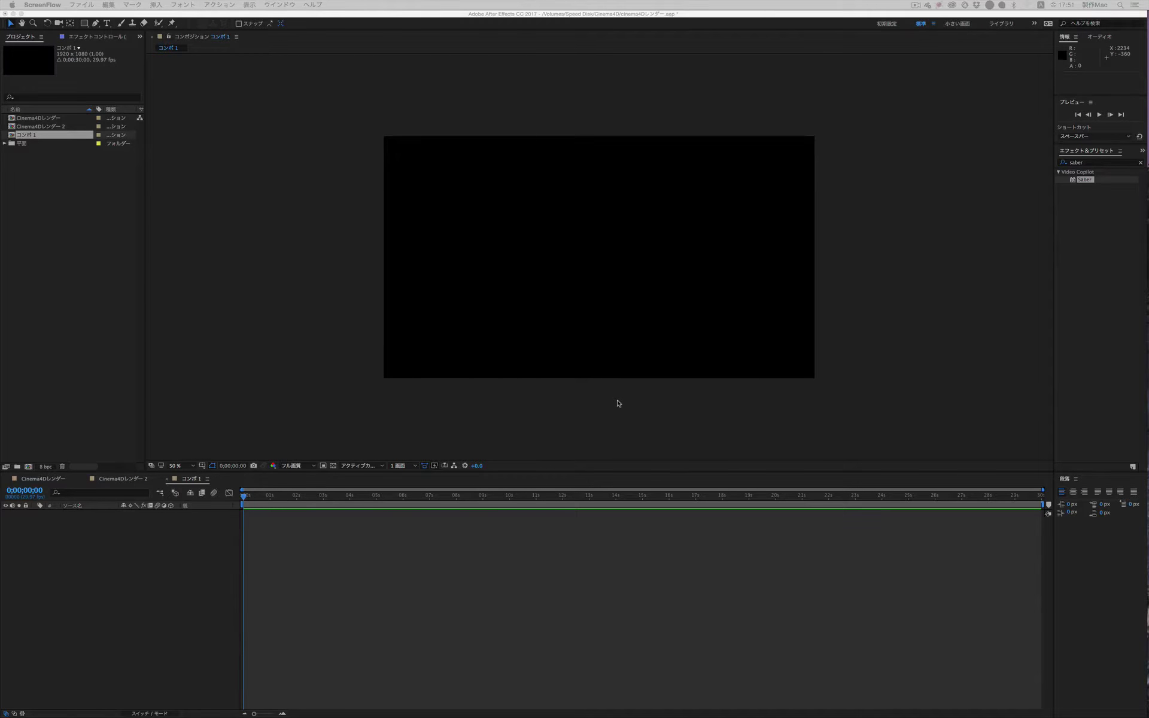
- Add a yellow 'DENPO-ZI' text layer to the composition and shift it down and left
click(226, 64)
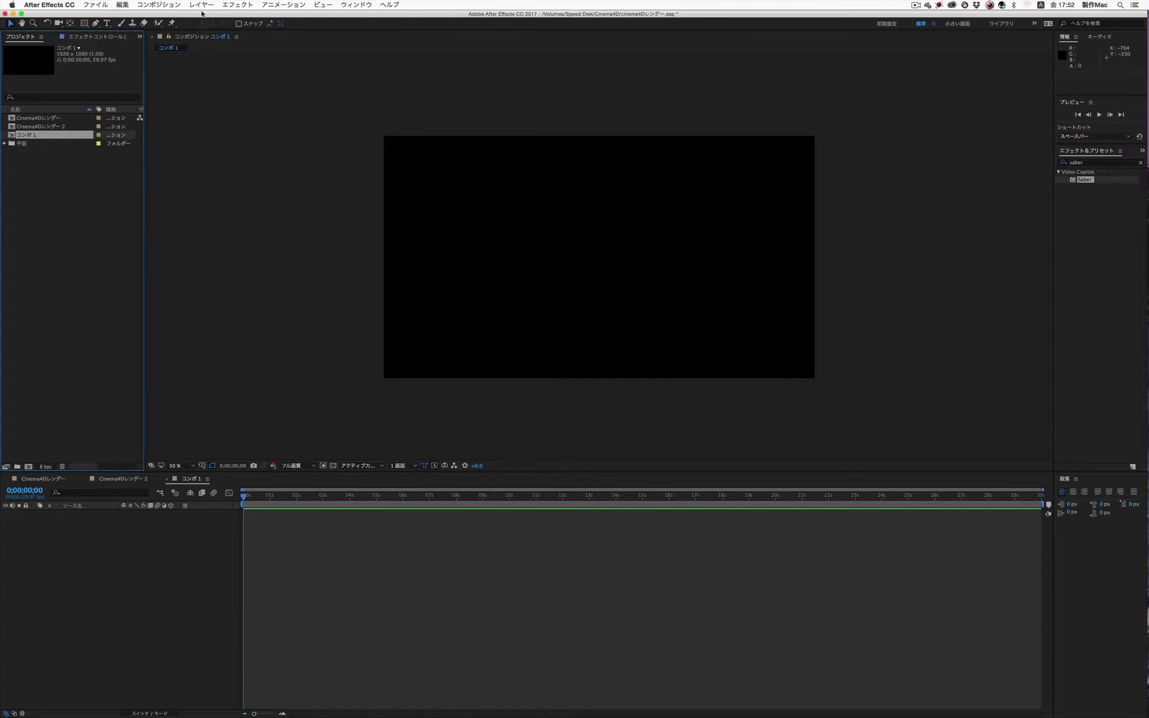
click(106, 24)
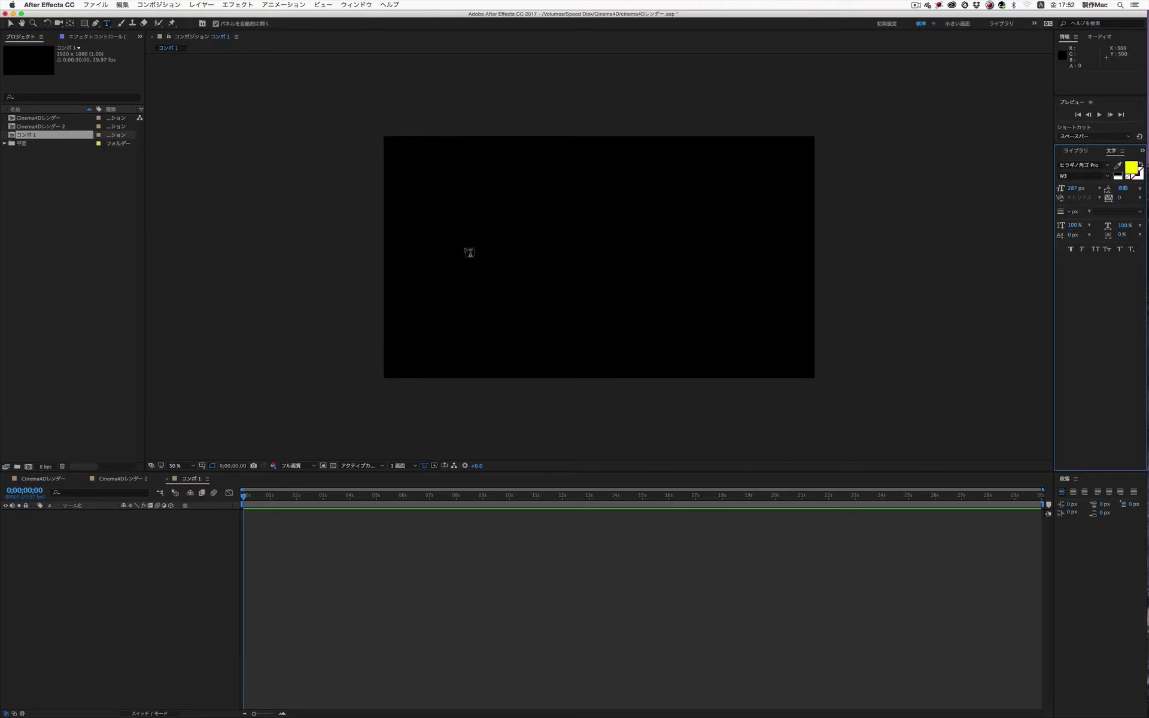
click(465, 251)
text(D)
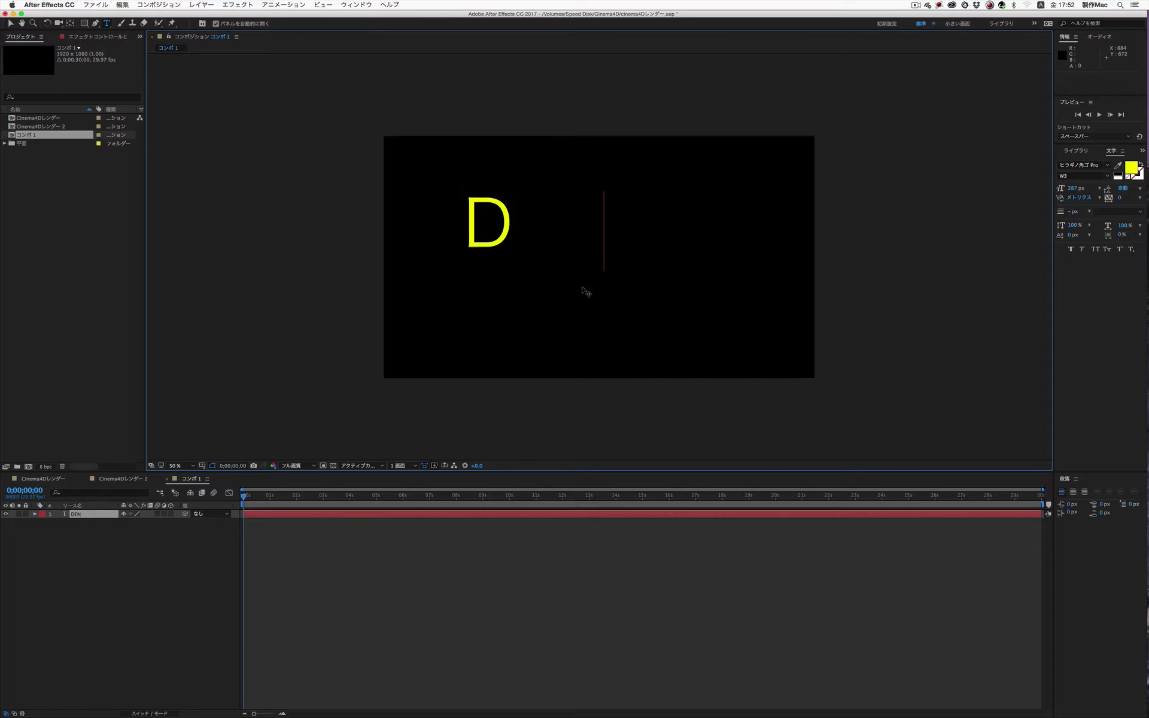
text(ENPO-Z)
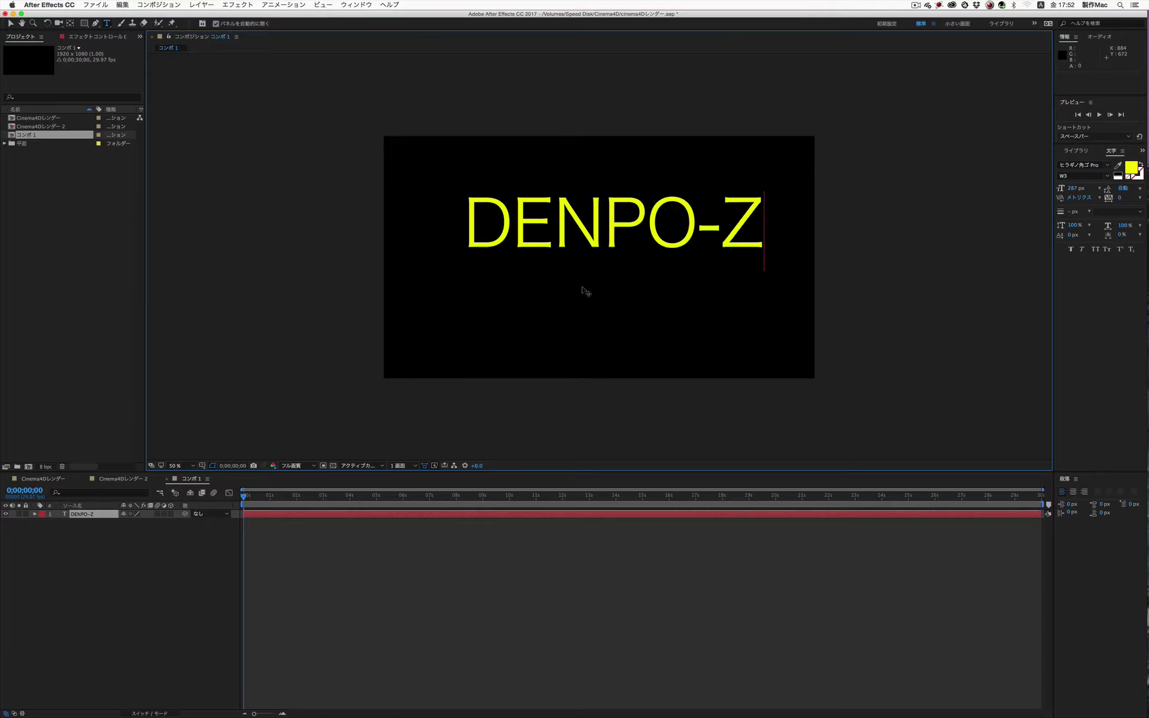
text(I)
drag(411, 131, 389, 162)
key(v)
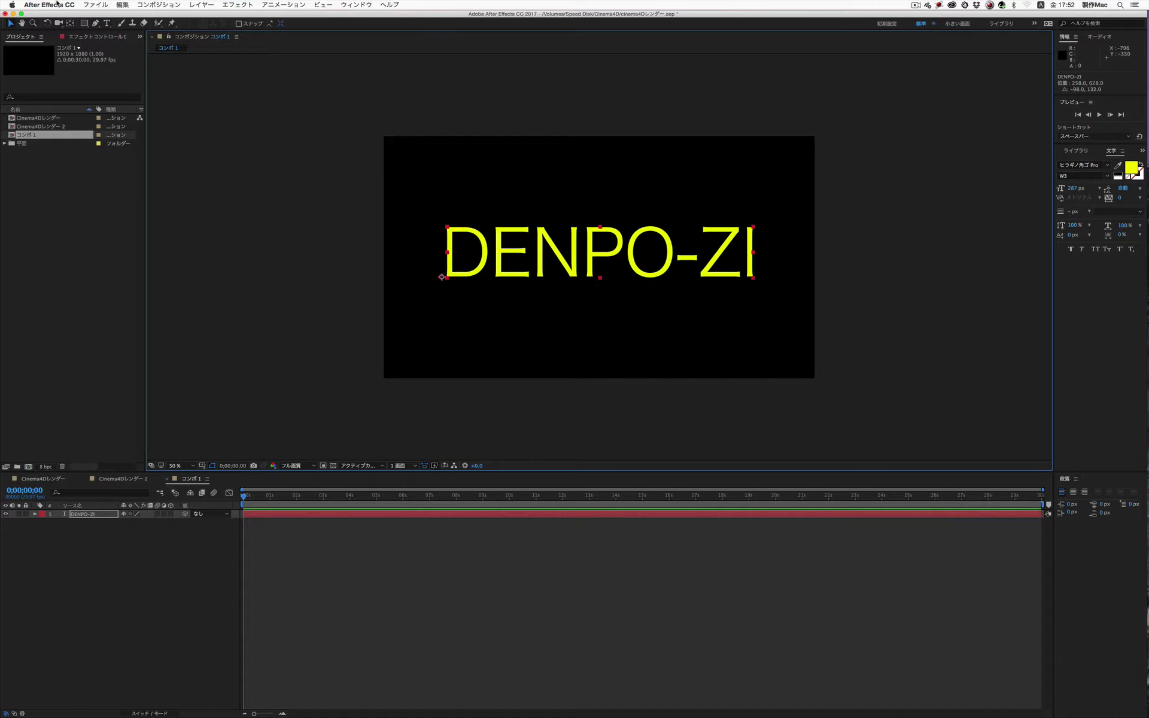
click(57, 4)
mouse_move(66, 29)
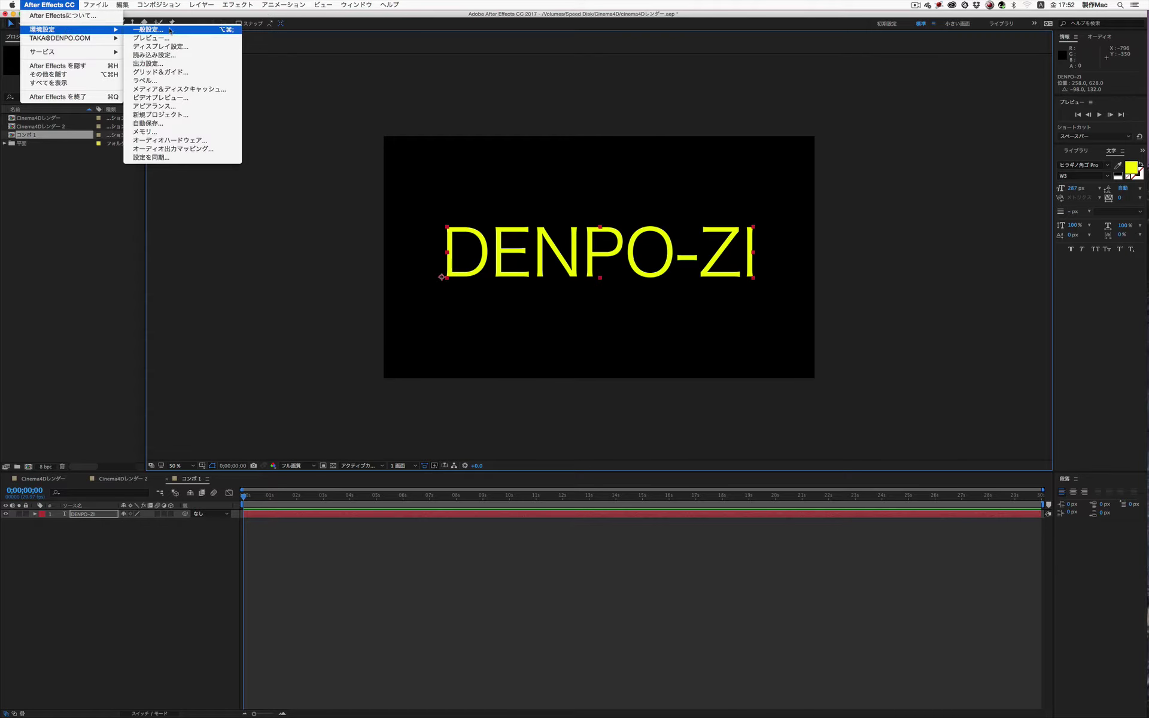
click(602, 241)
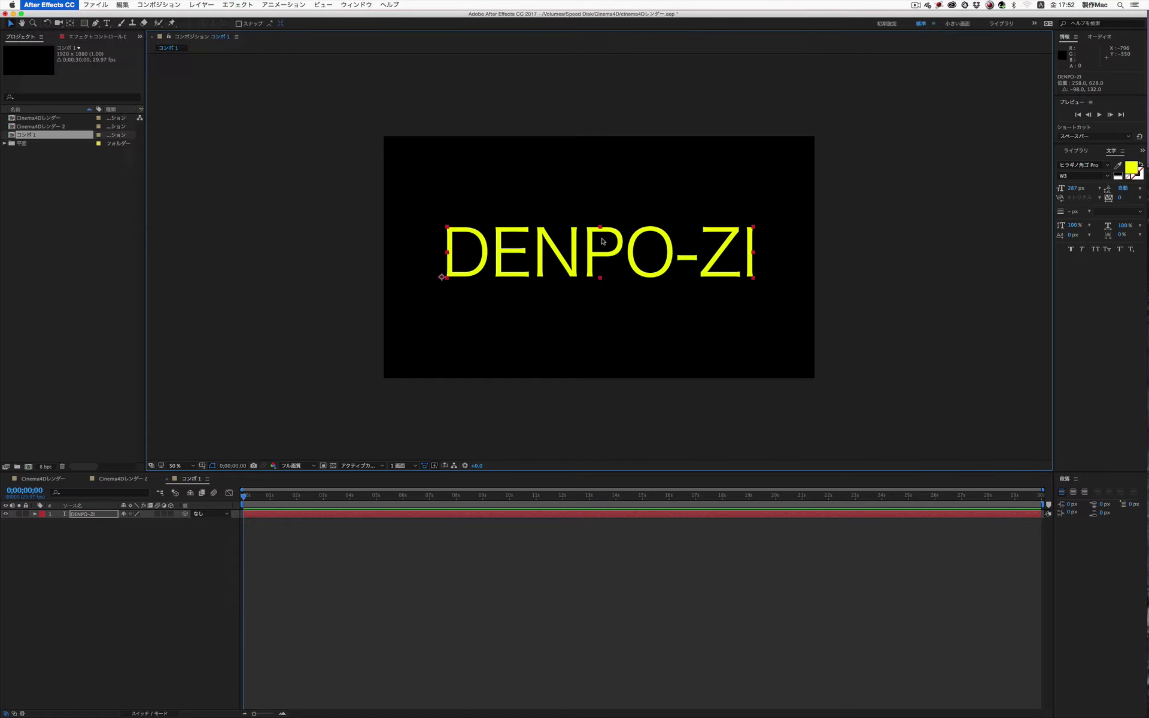
click(572, 251)
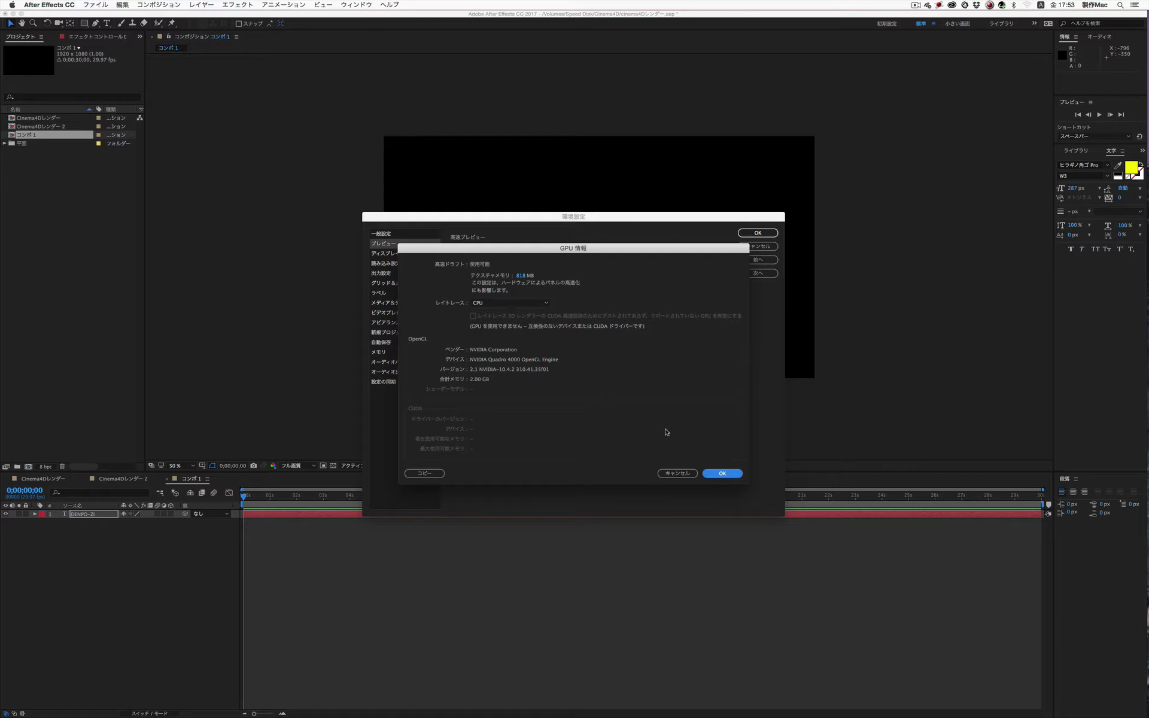
click(723, 474)
click(758, 232)
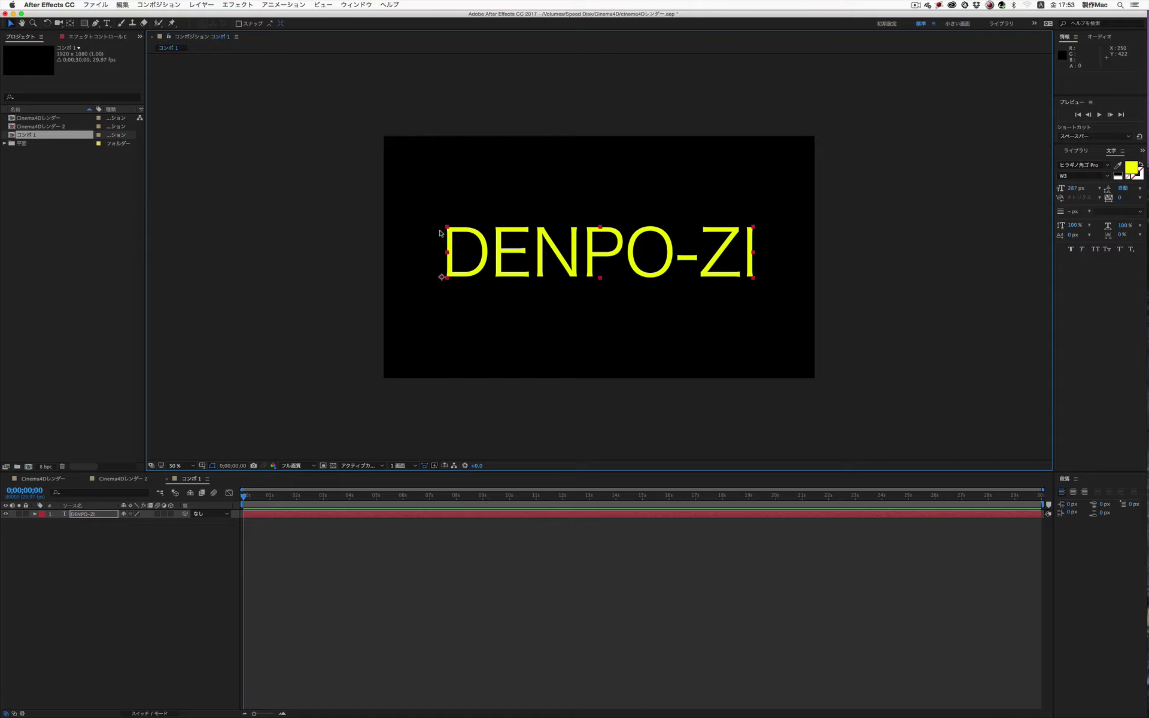
- In Composition Settings, switch コンポ 1's 3D renderer from Classic 3D to CINEMA 4D
click(164, 4)
click(164, 31)
click(521, 291)
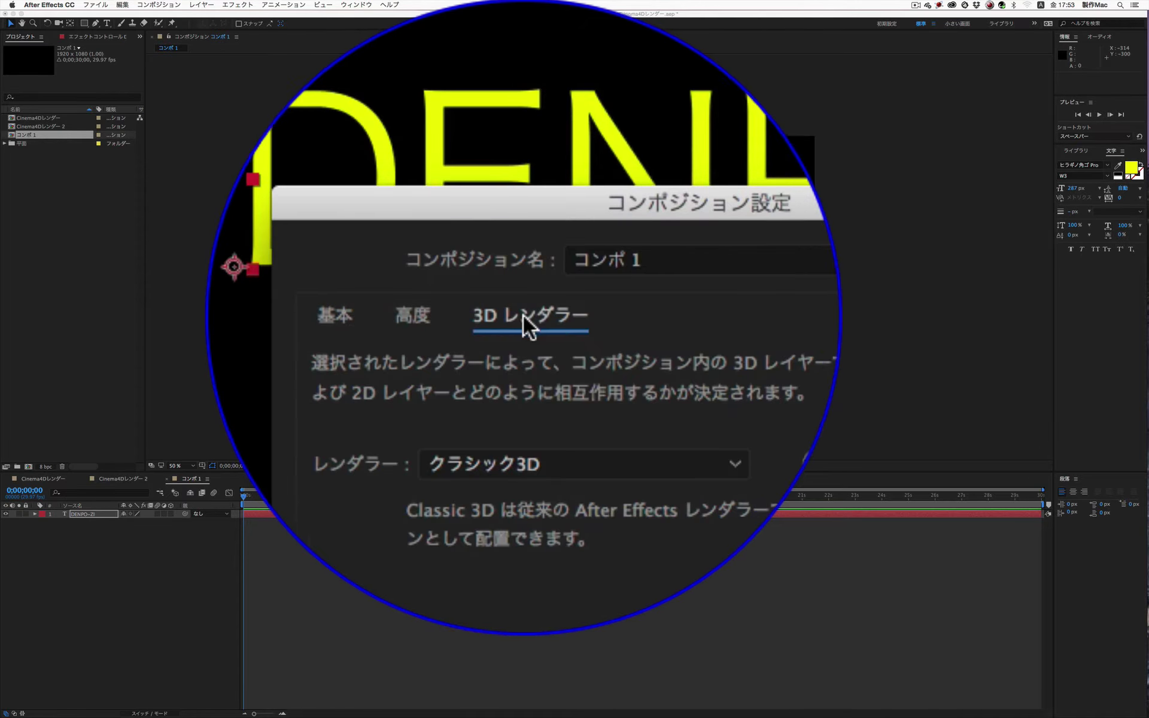
click(559, 332)
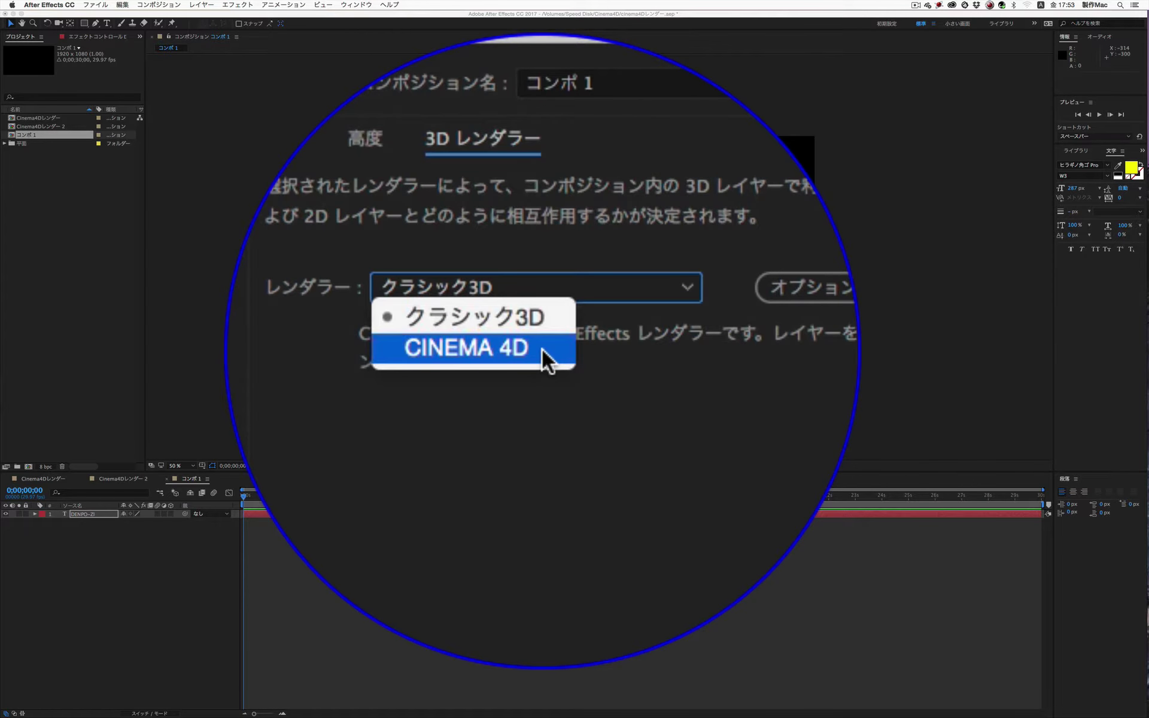
click(543, 350)
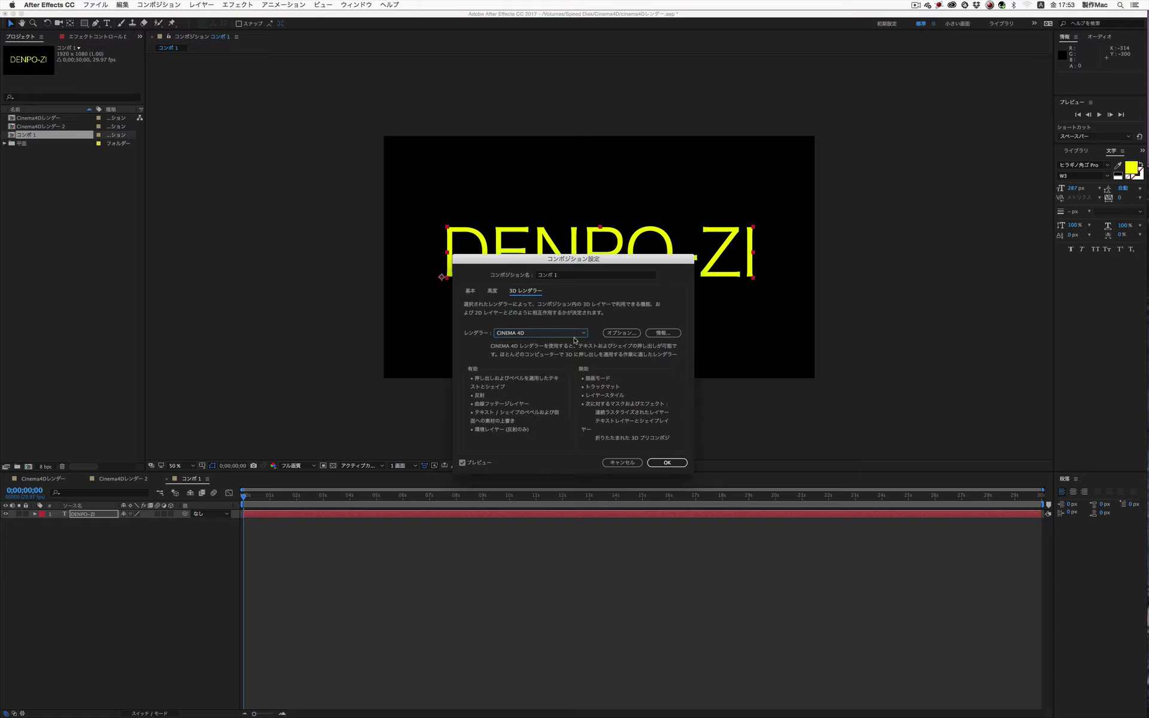
click(666, 465)
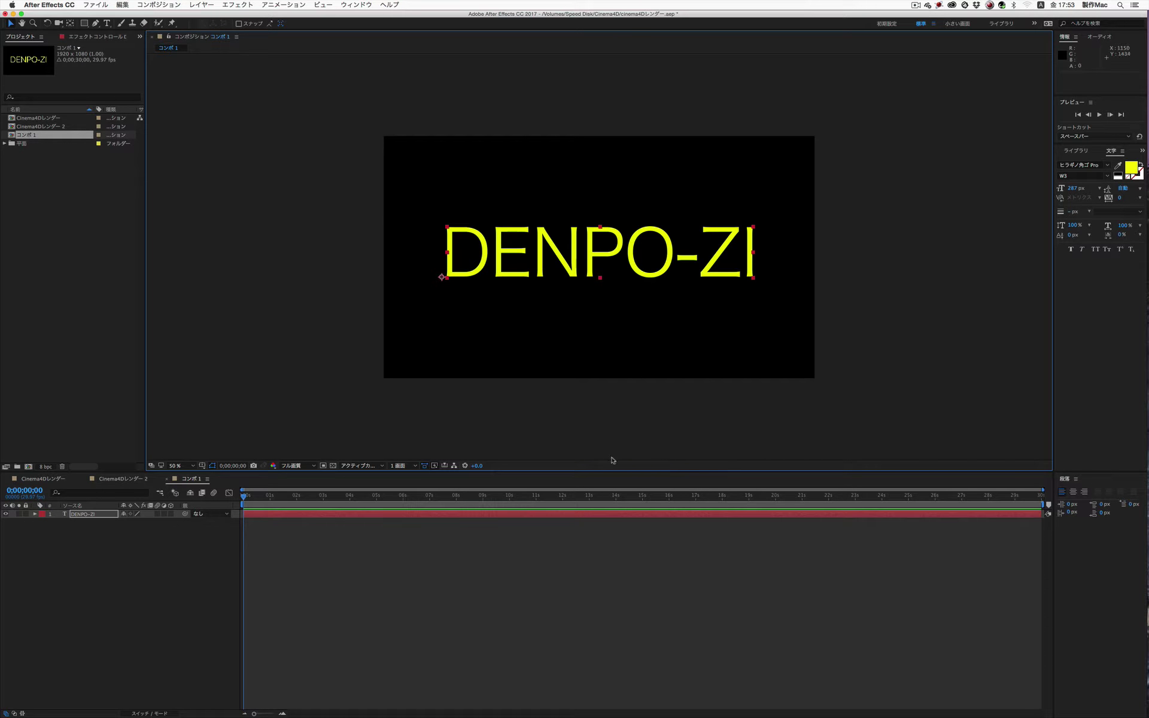
- Enable the 3D switch on the DENPO-ZI layer and set its Extrusion Depth to 182
click(36, 515)
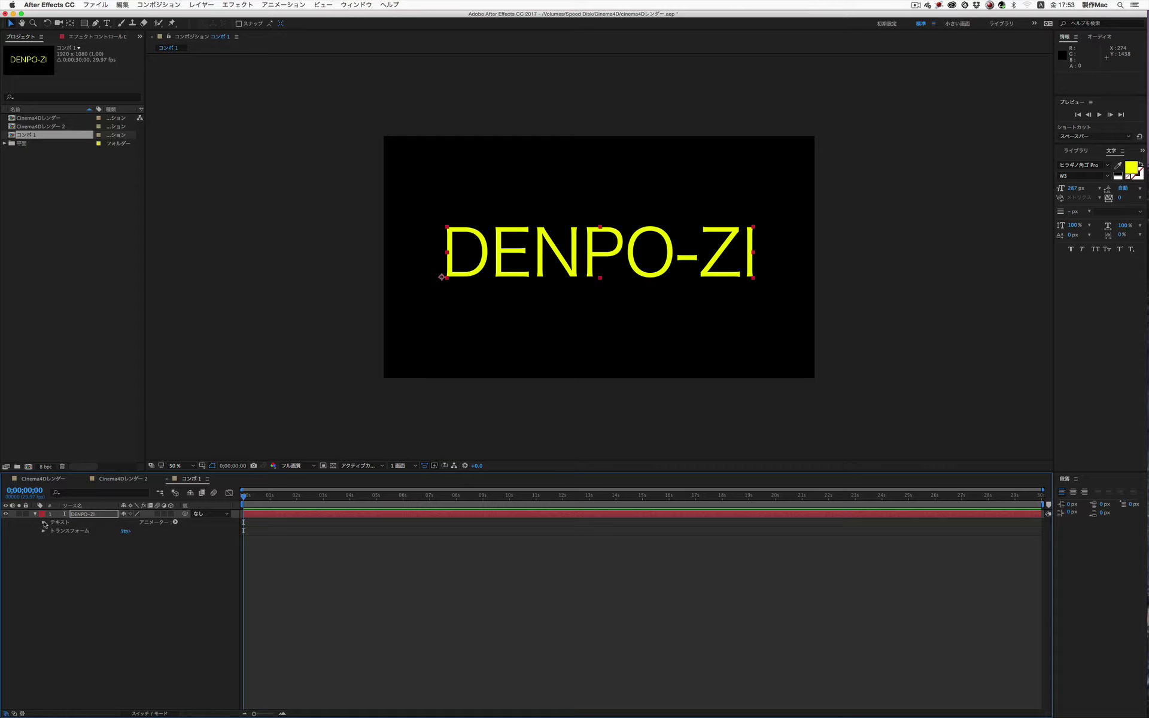
click(44, 524)
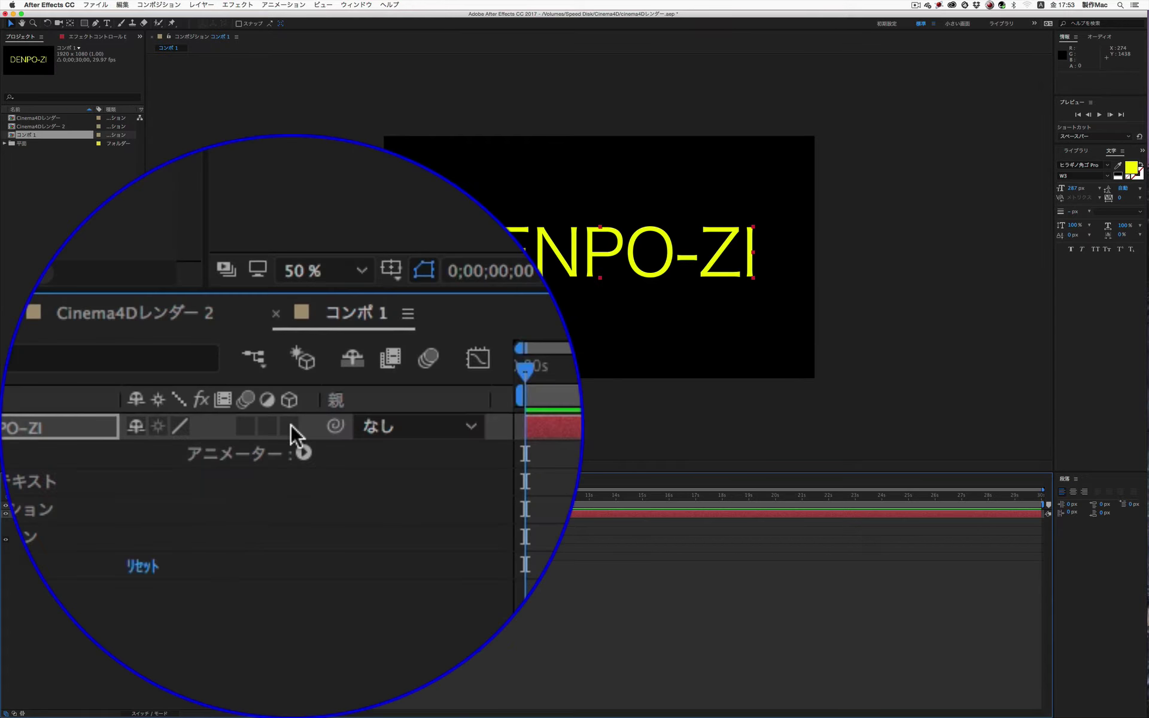
click(175, 516)
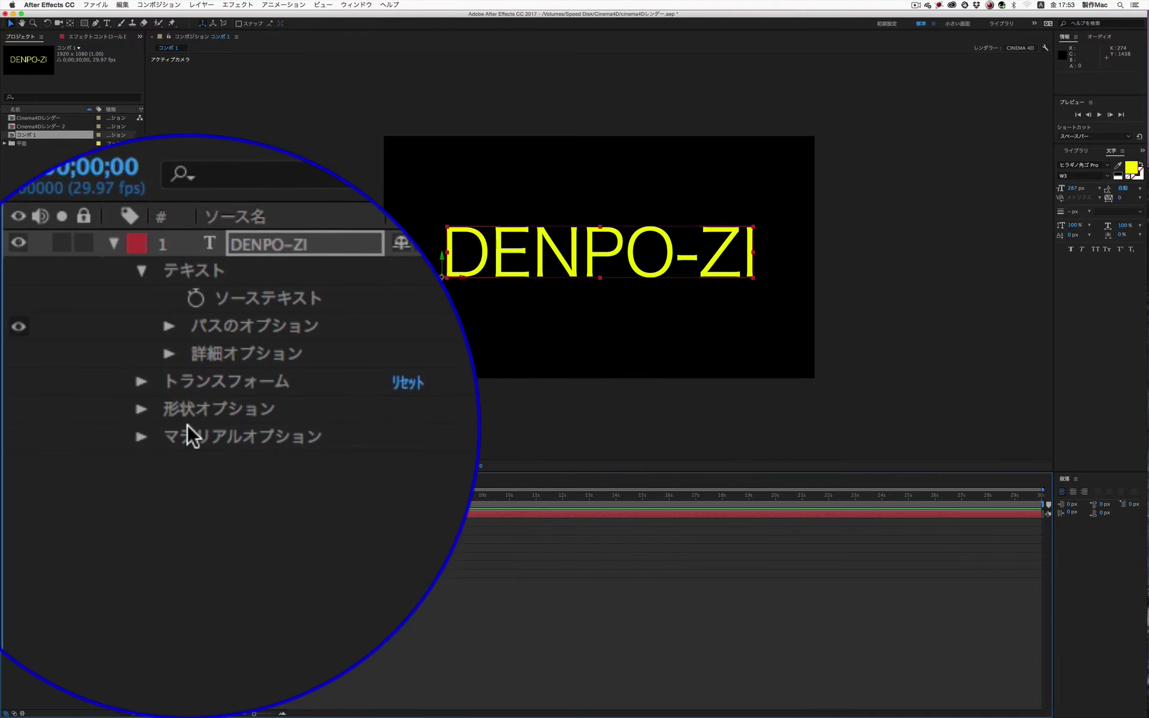
click(136, 425)
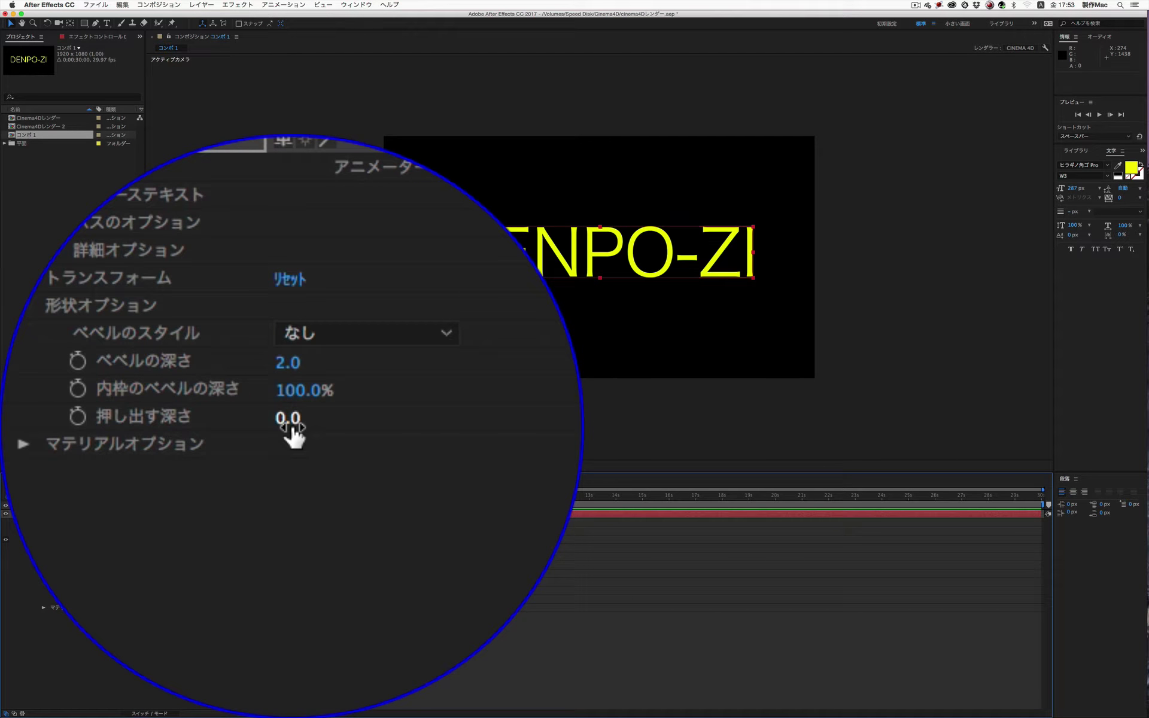
drag(291, 426, 294, 427)
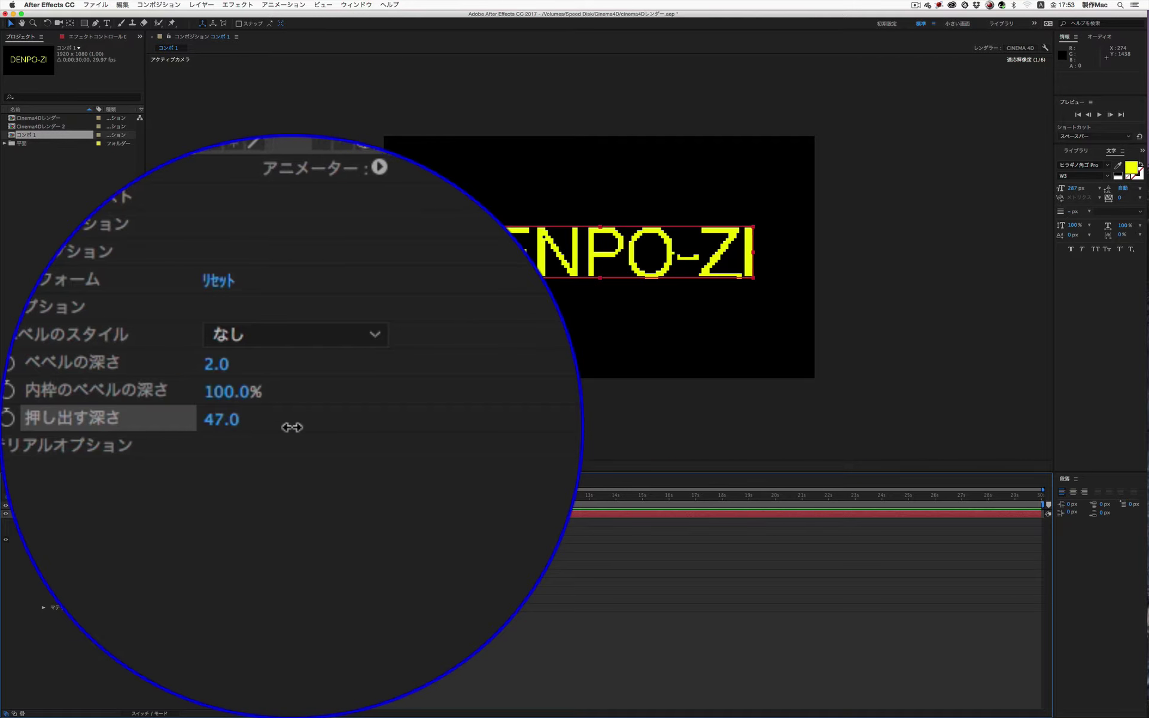
drag(293, 427, 290, 424)
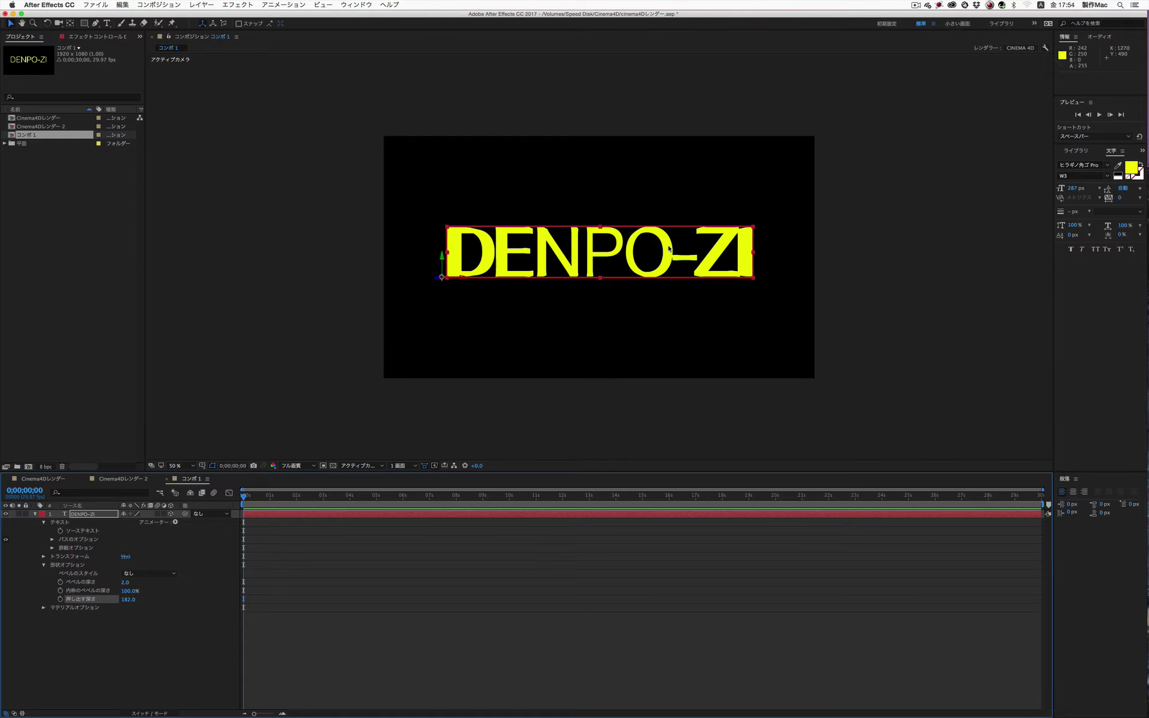
click(200, 4)
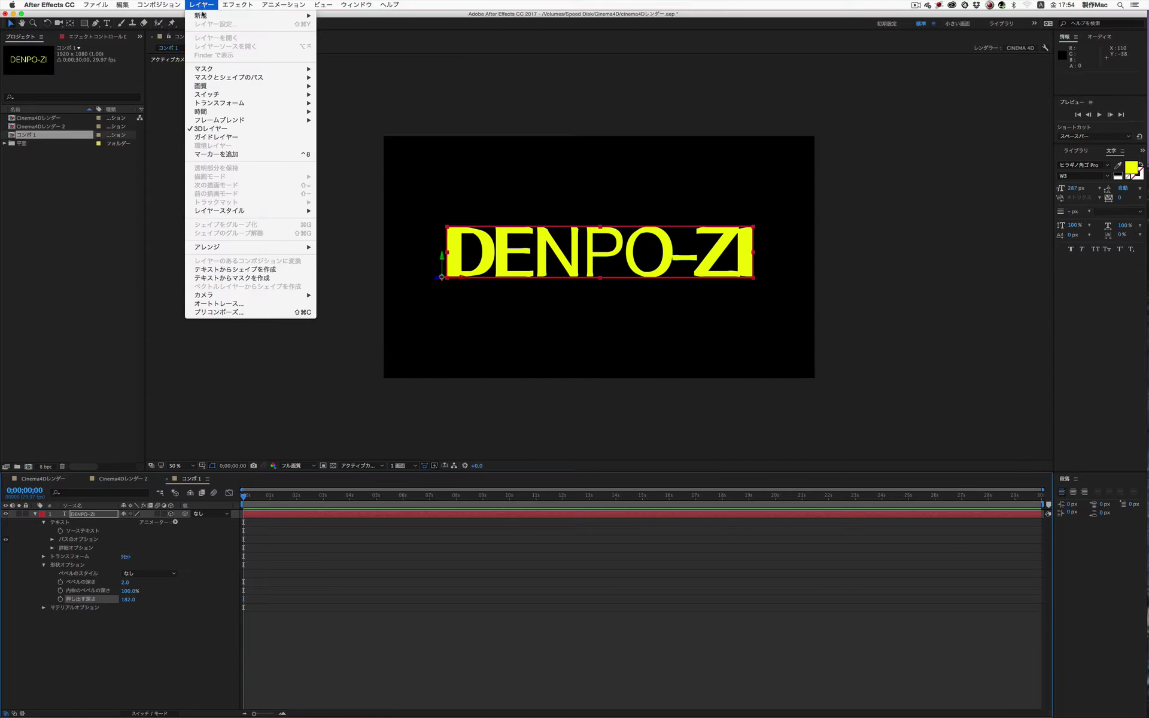
- Add a spot light (ライト 1) and drag it along X to the right of the text
mouse_move(203, 15)
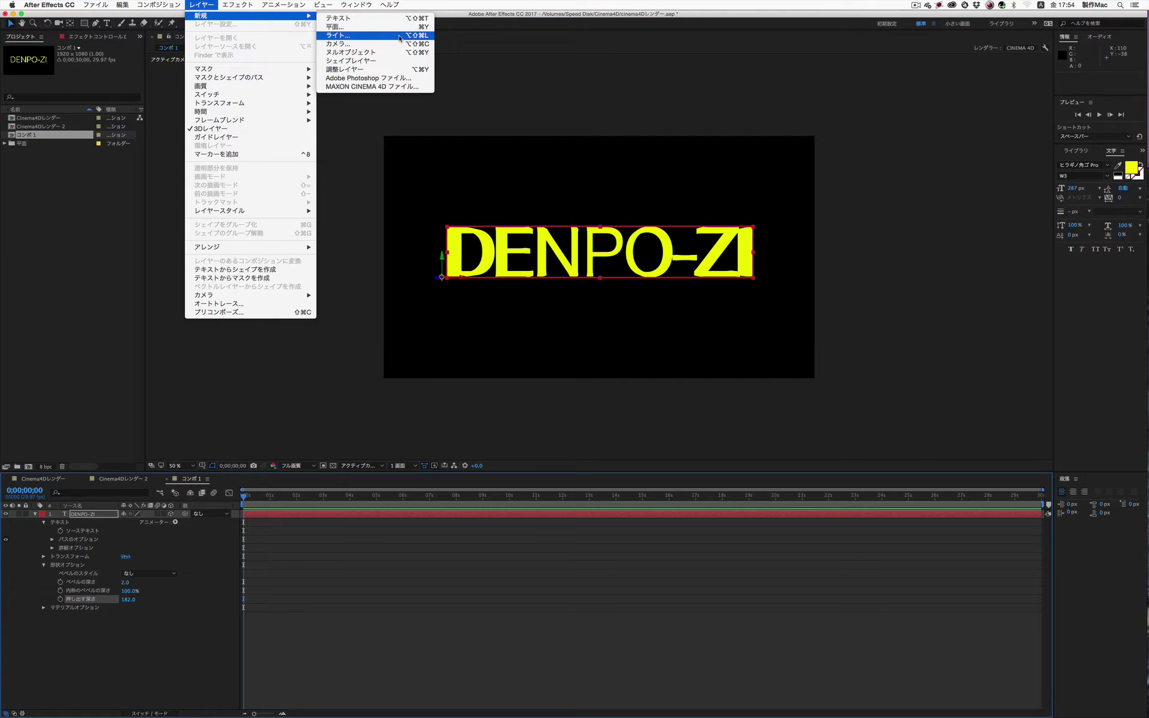
click(400, 37)
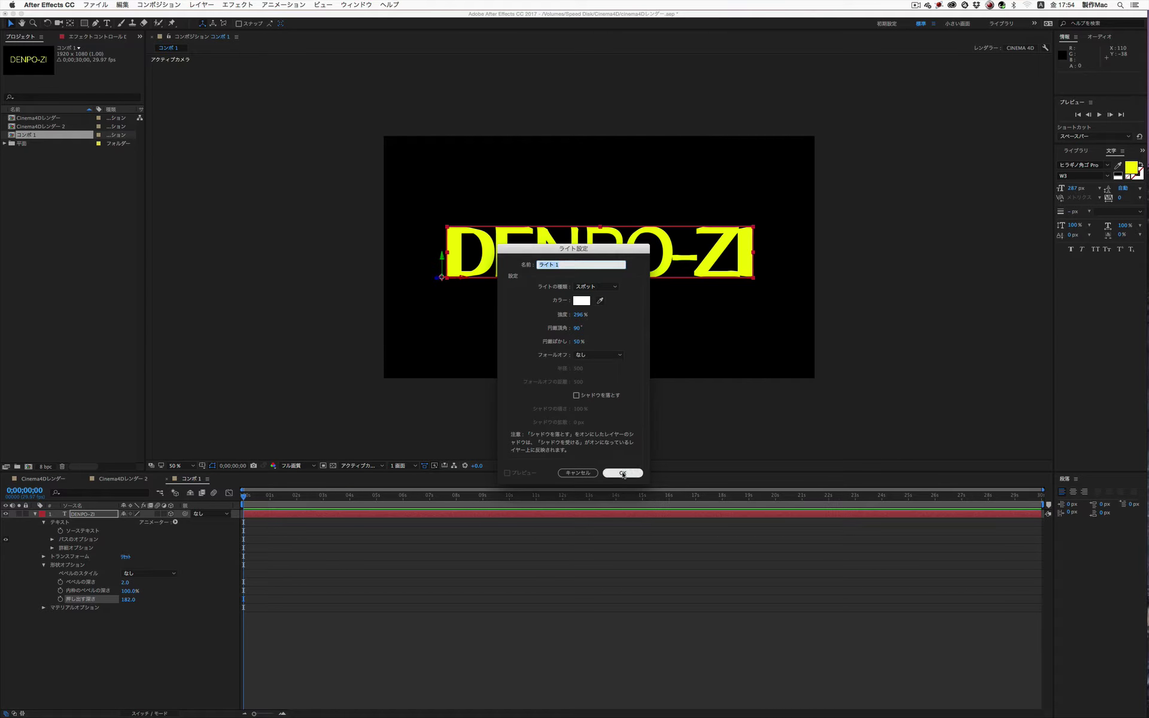
click(623, 473)
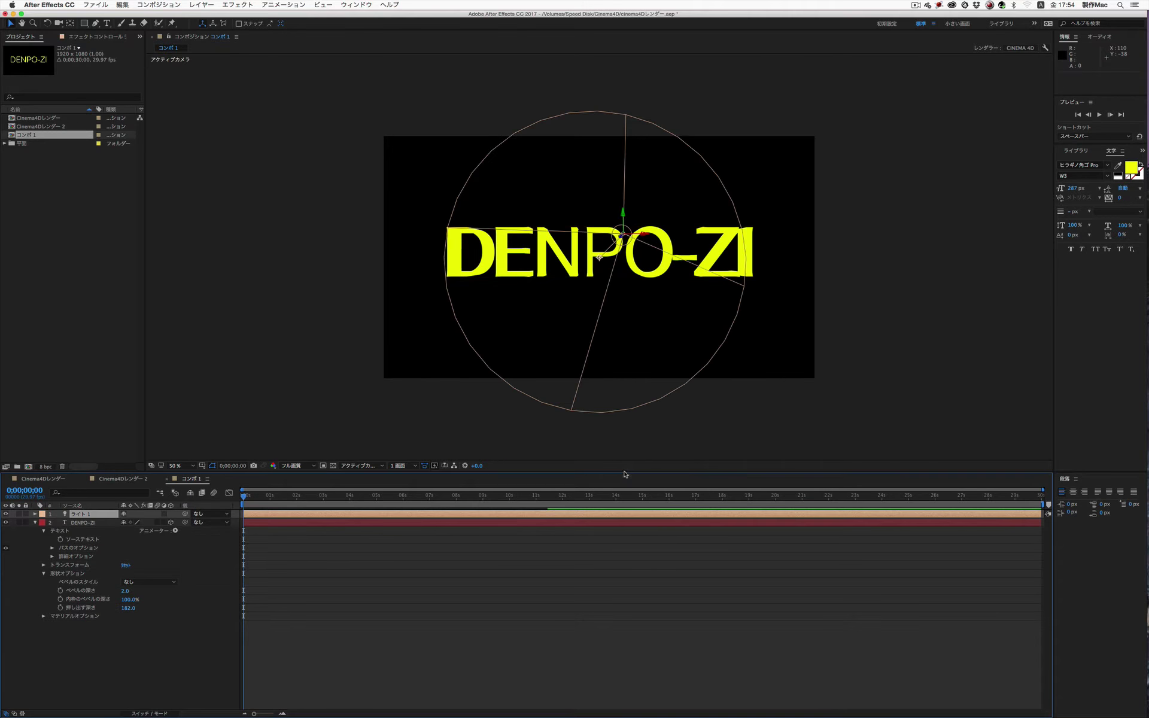
click(624, 242)
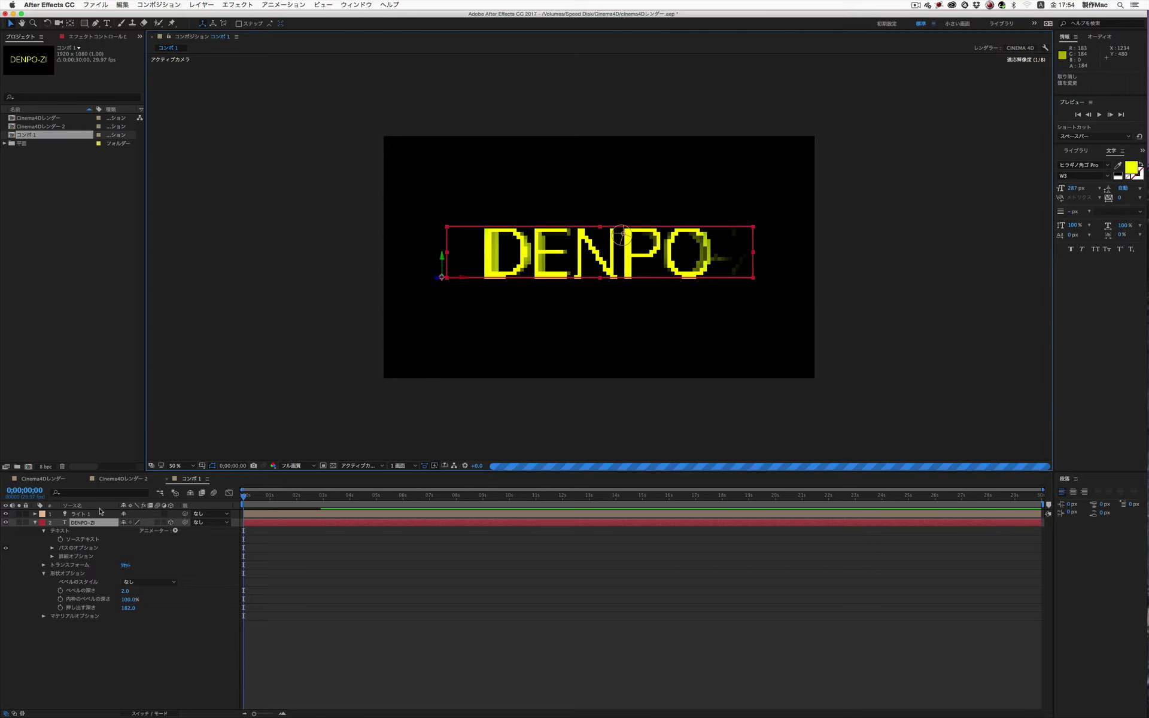
click(82, 514)
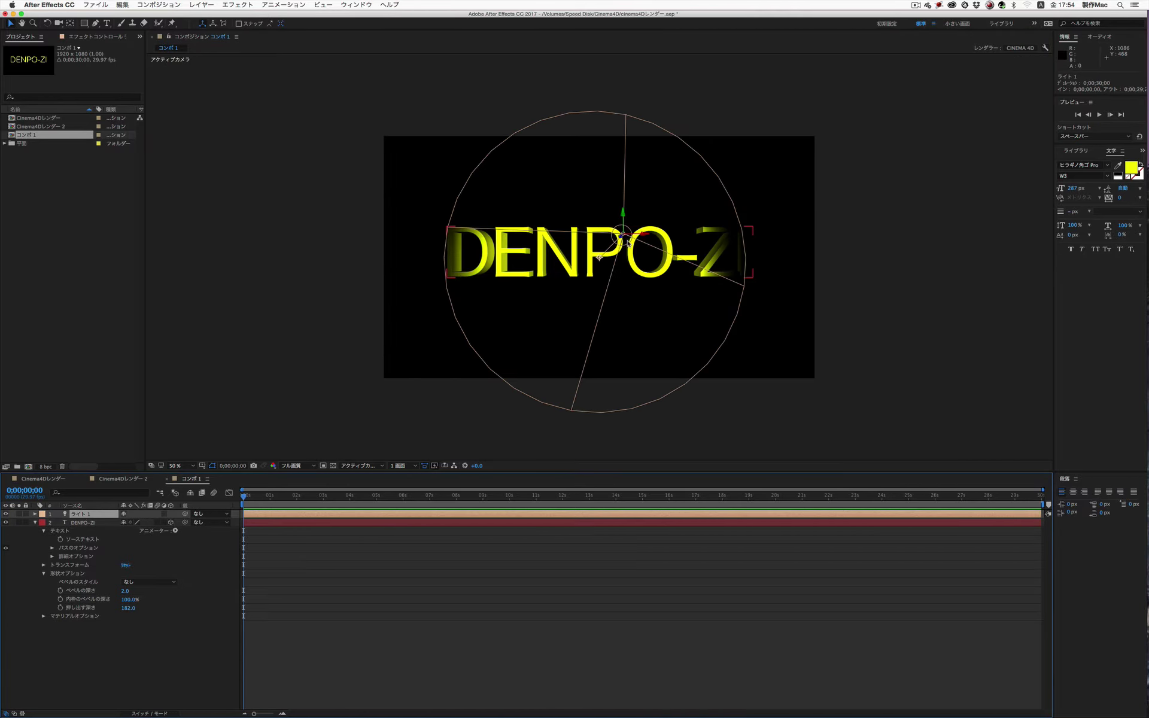
click(628, 243)
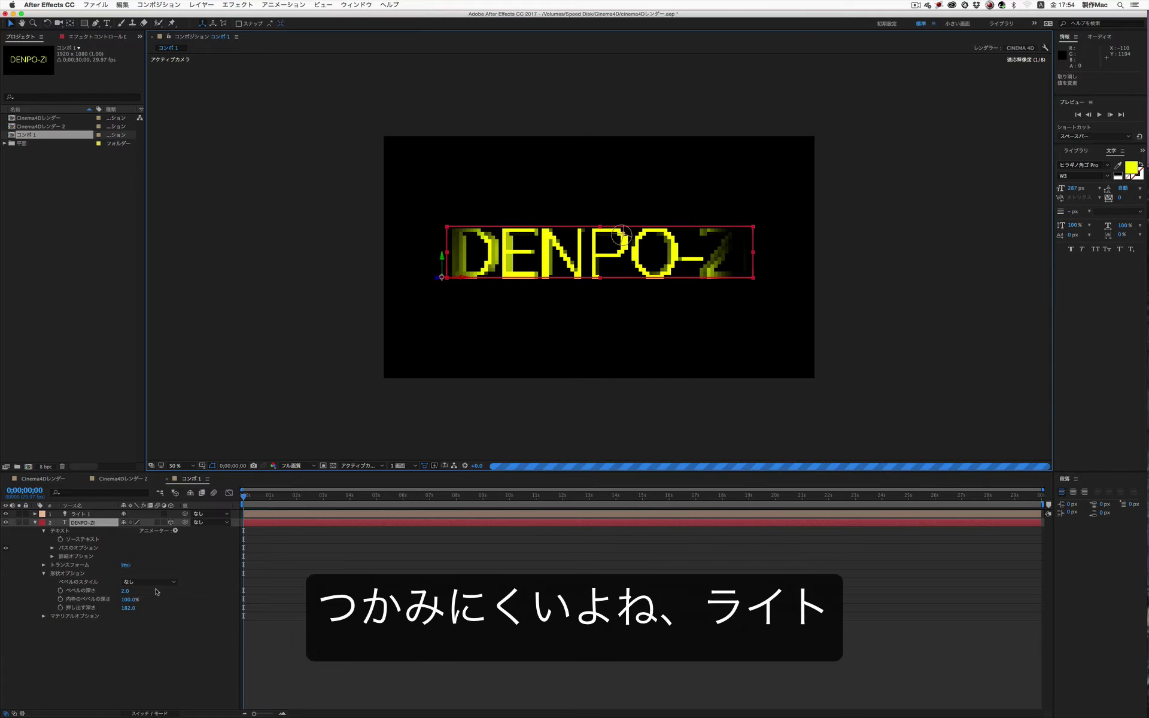
click(626, 234)
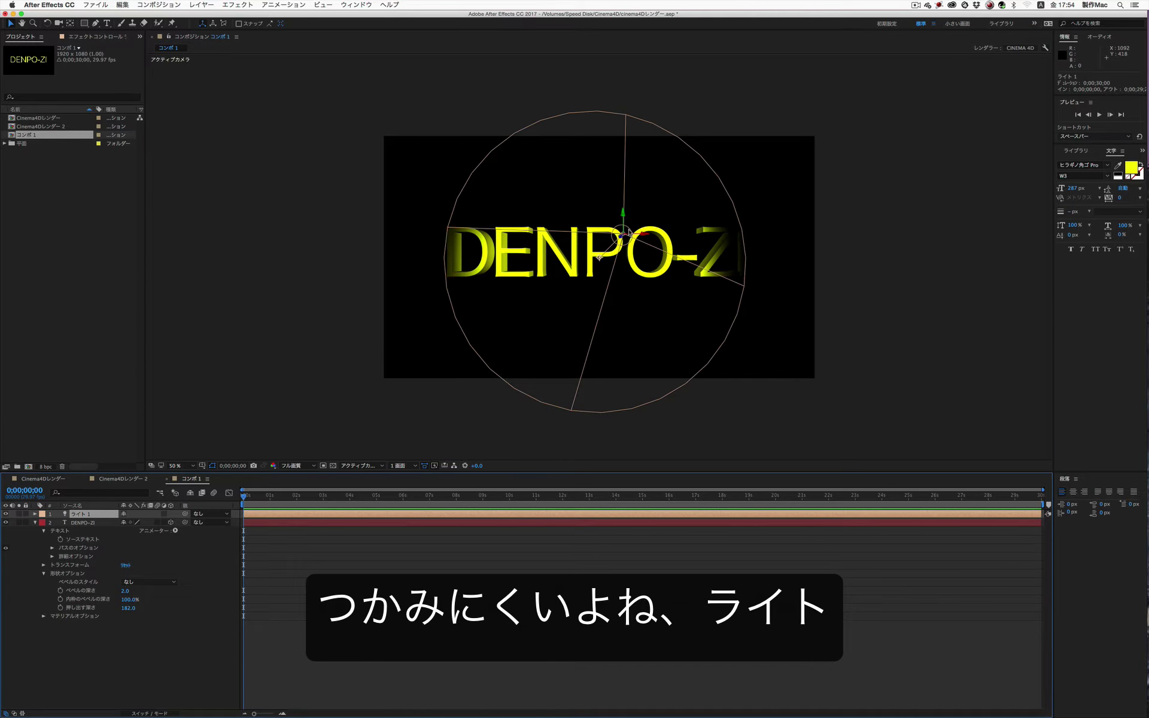
drag(635, 233, 729, 232)
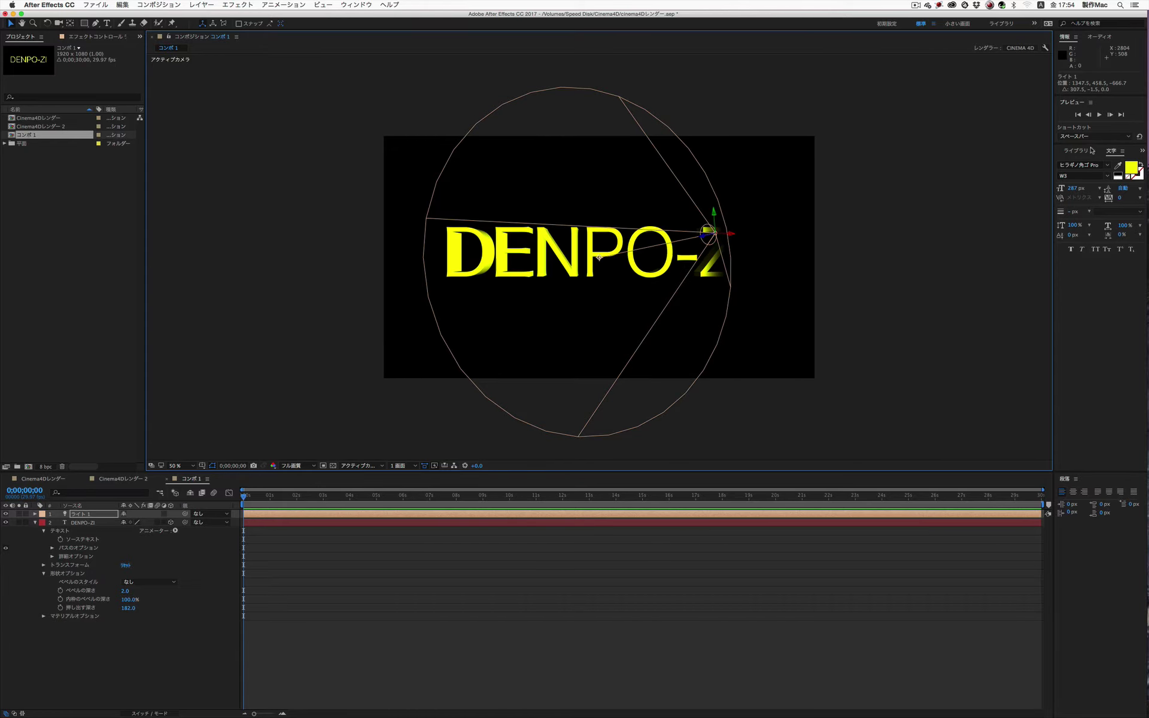
- Apply the Animate In character spin-in text preset to the DENPO-ZI layer
click(1142, 150)
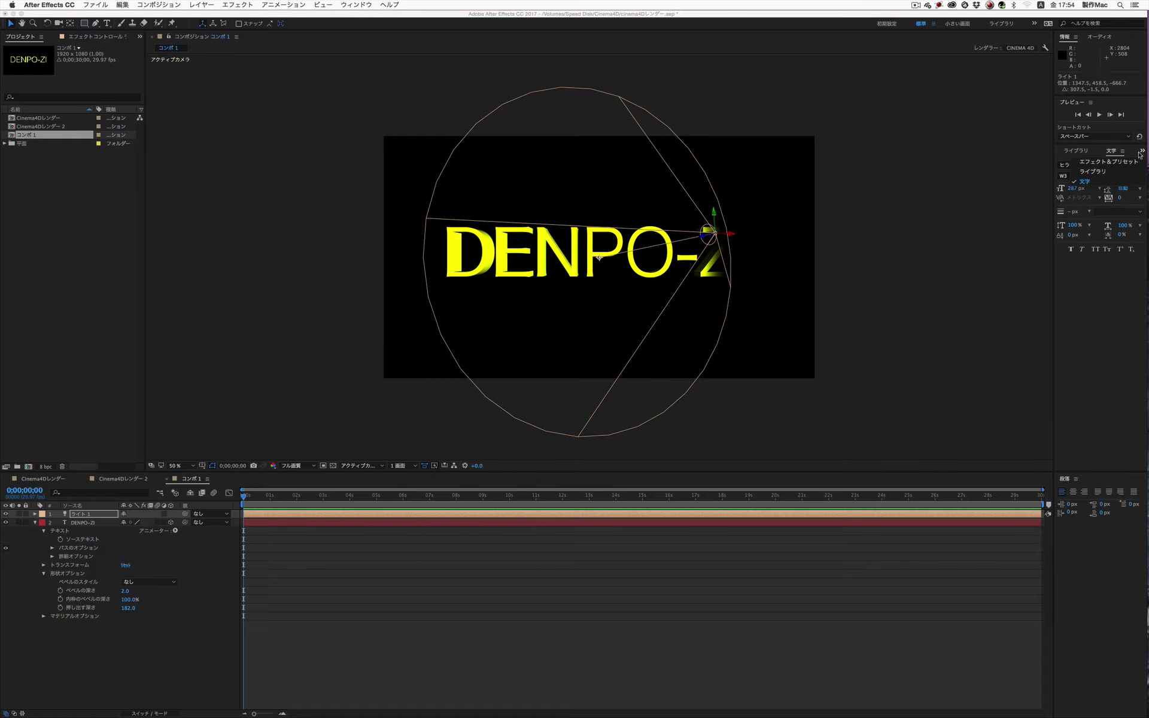
click(1129, 166)
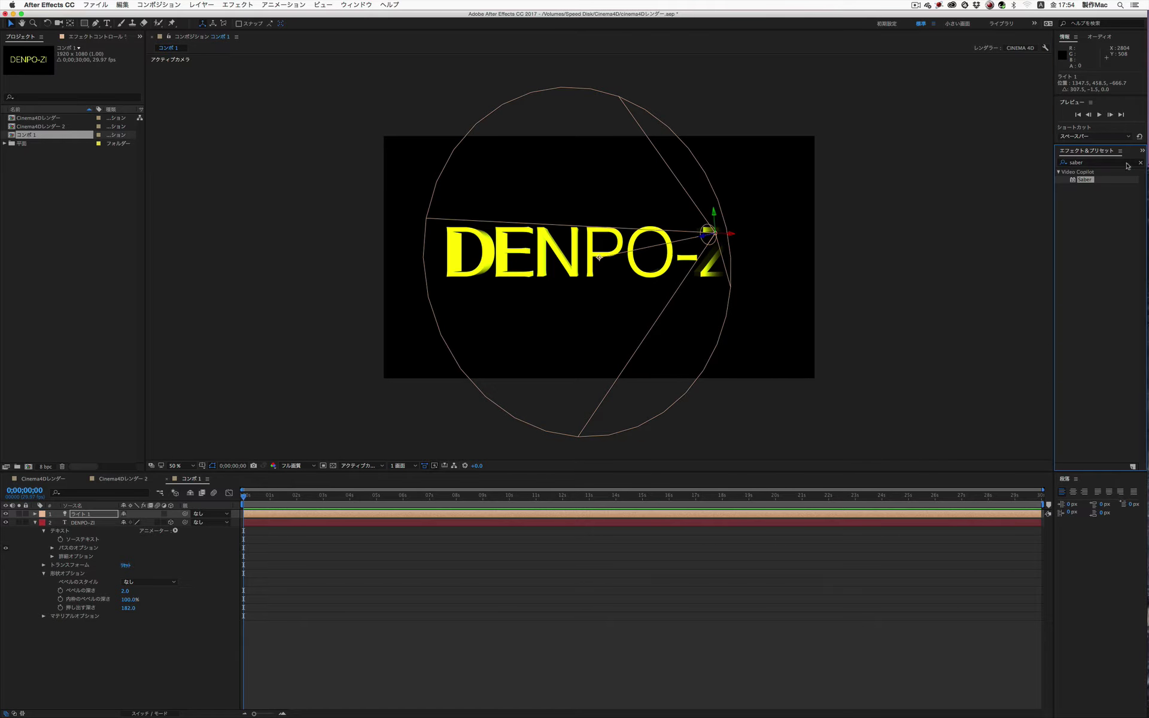
double_click(1090, 164)
key(BackSpace)
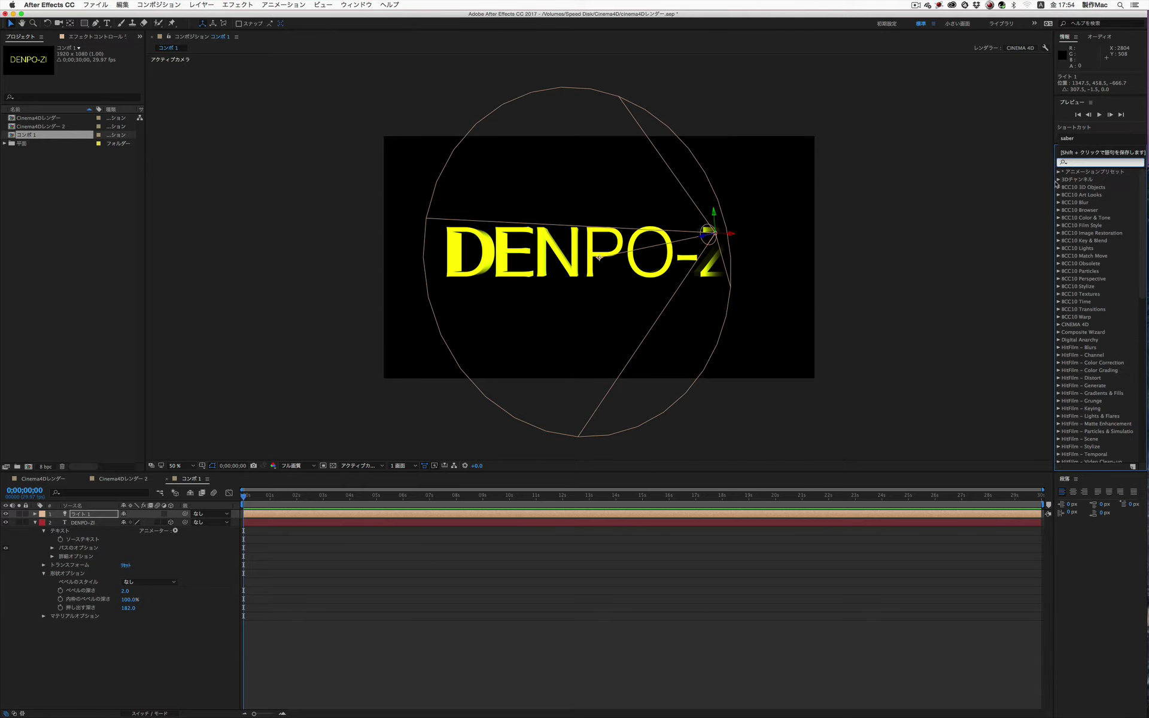
click(1058, 172)
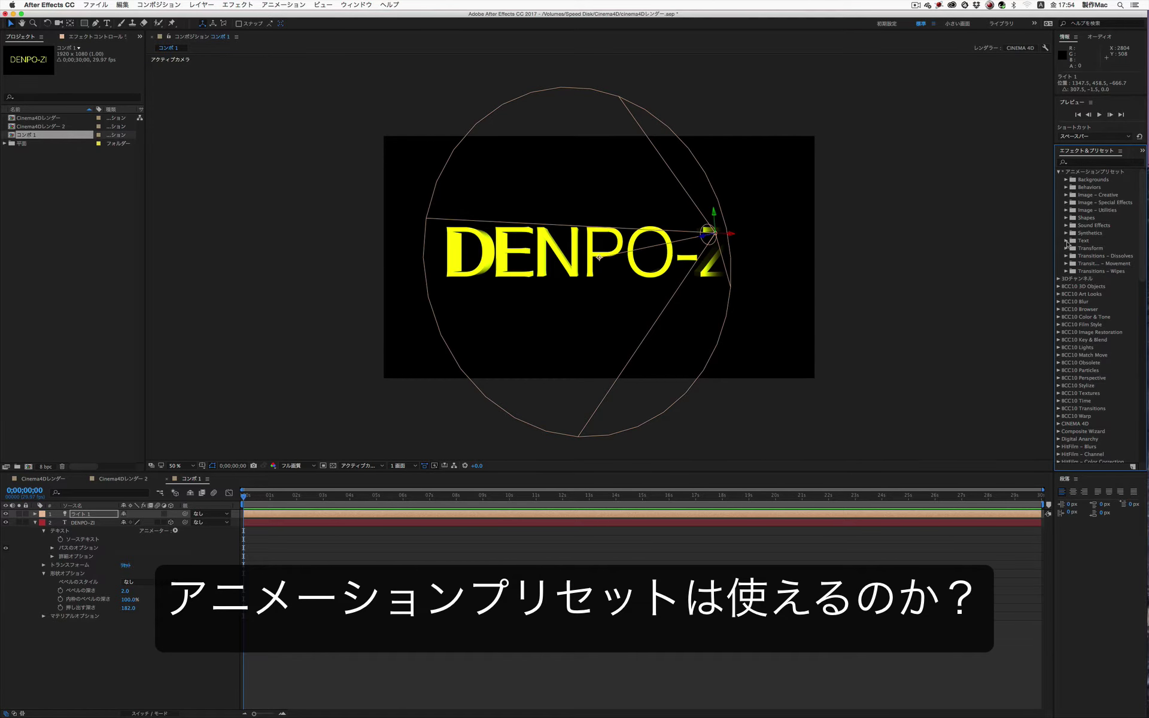
click(1067, 241)
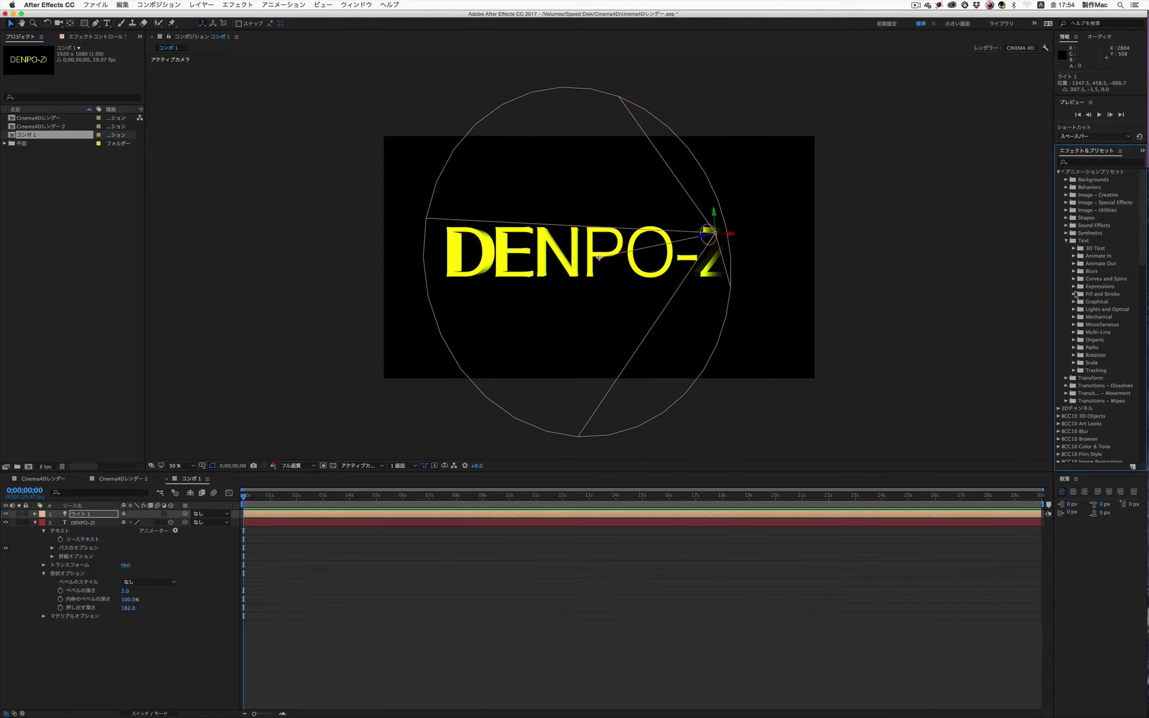
click(1074, 259)
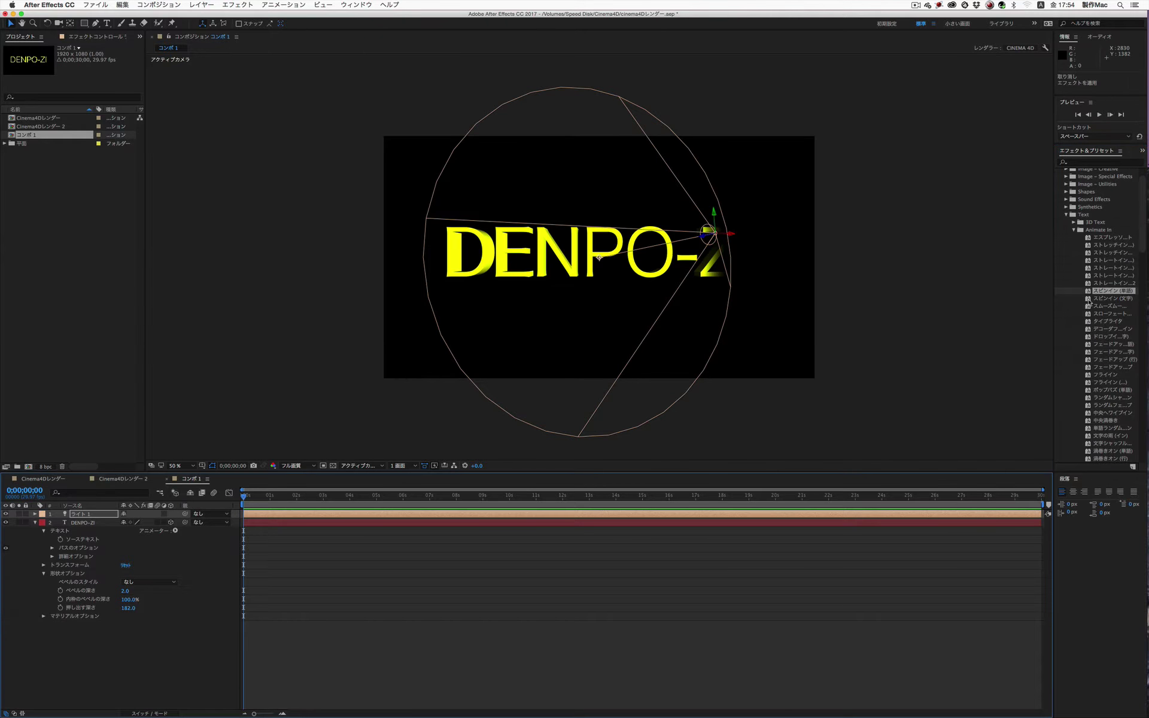
scroll(1102, 288, down, 2)
drag(1112, 298, 673, 279)
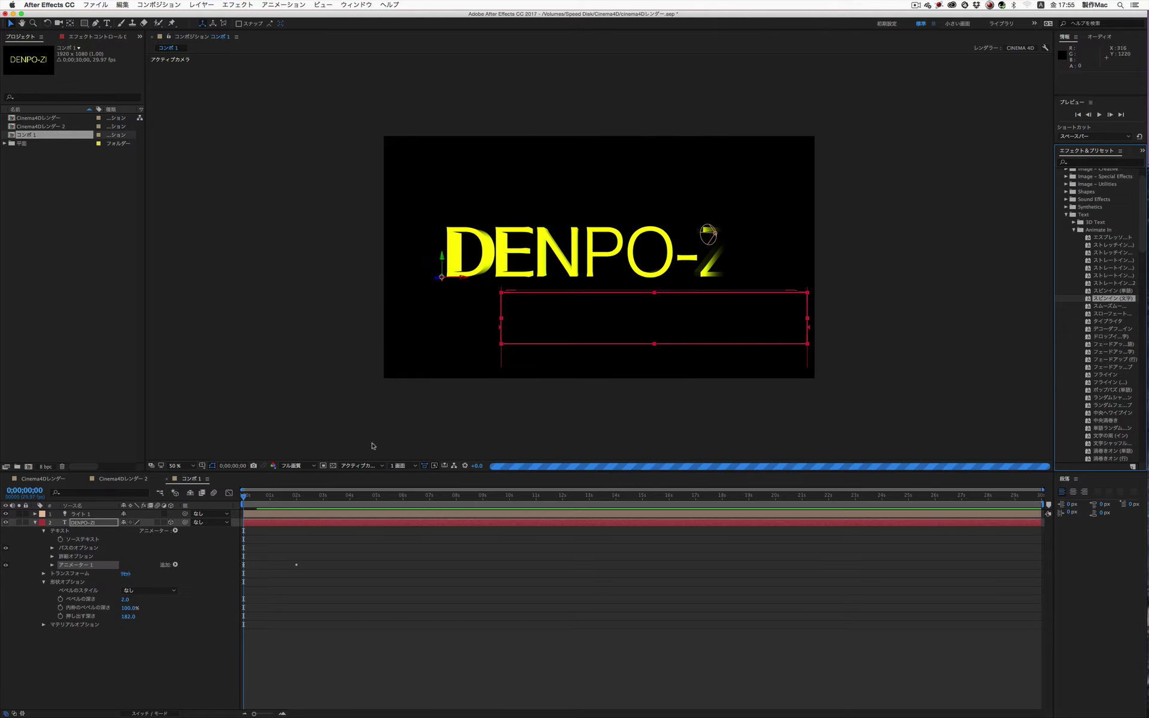
- Scrub the timeline around 1:15 to preview the letters spinning into place
drag(256, 498, 267, 499)
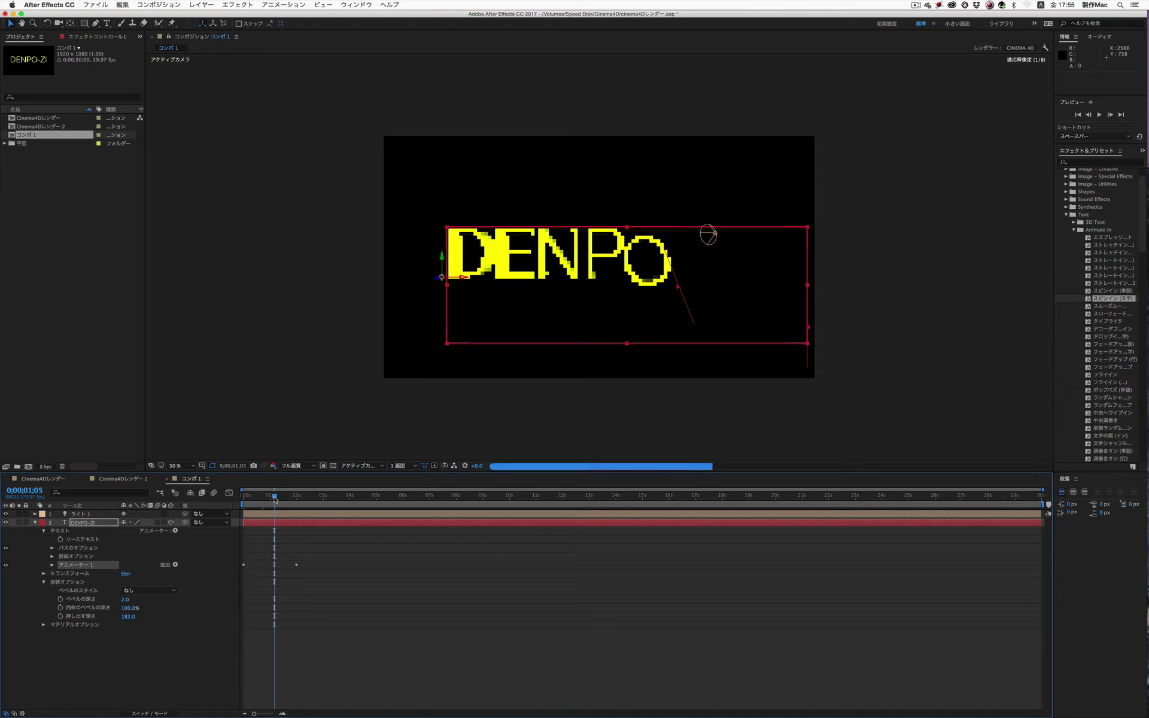
drag(275, 499, 269, 501)
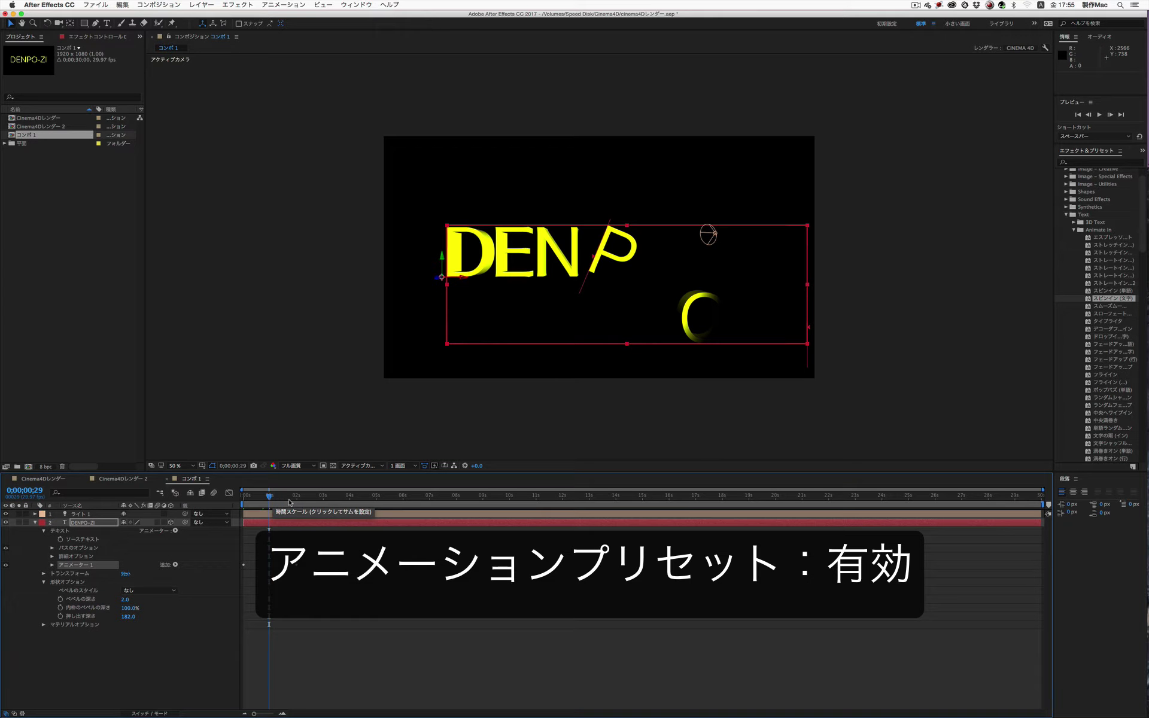
click(284, 502)
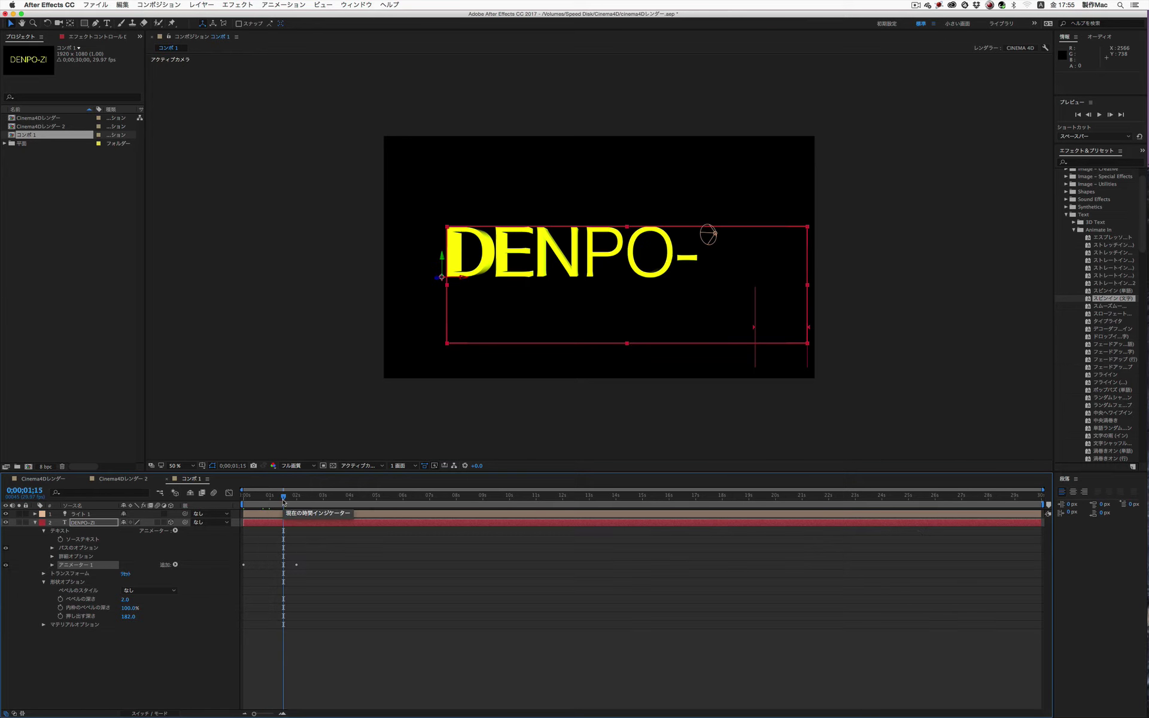
drag(284, 502, 301, 502)
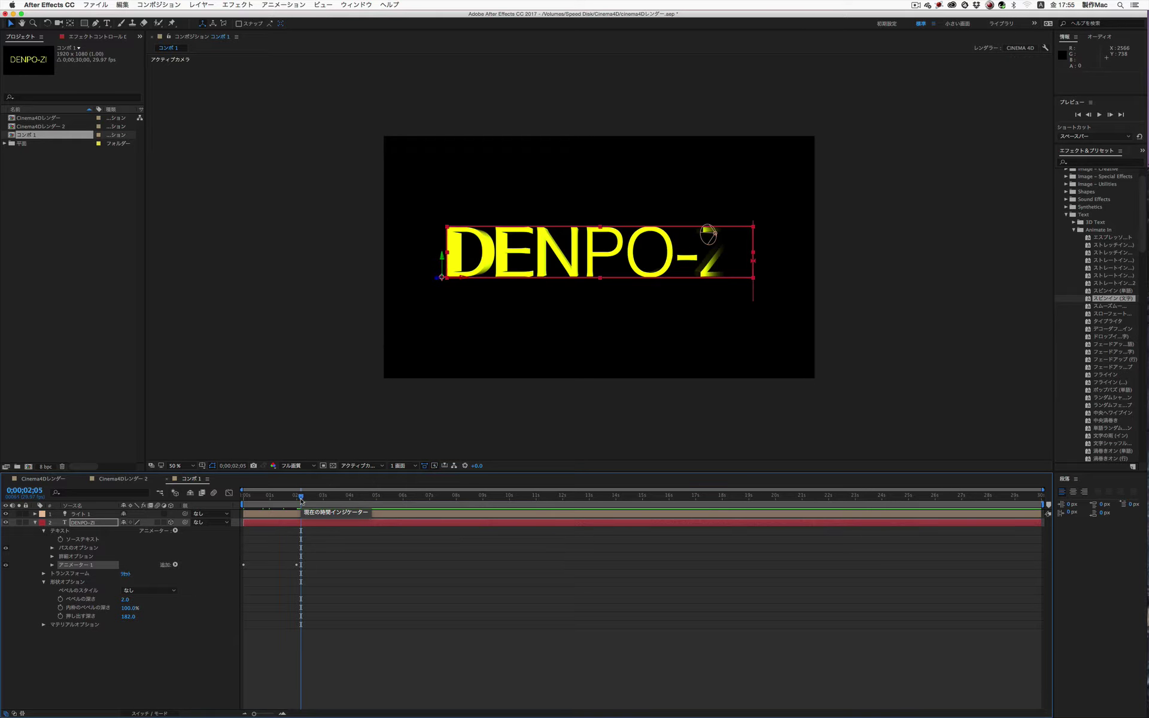
- Create a dark grey solid and make it a 3D layer
click(201, 5)
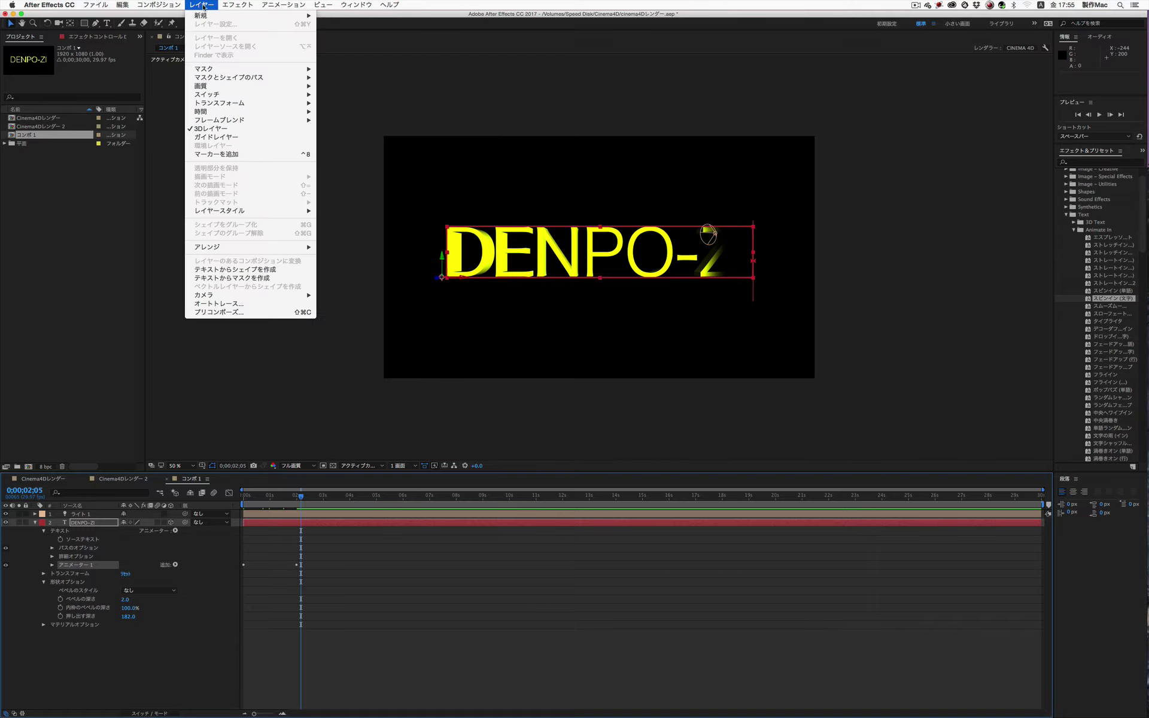
mouse_move(230, 14)
click(393, 33)
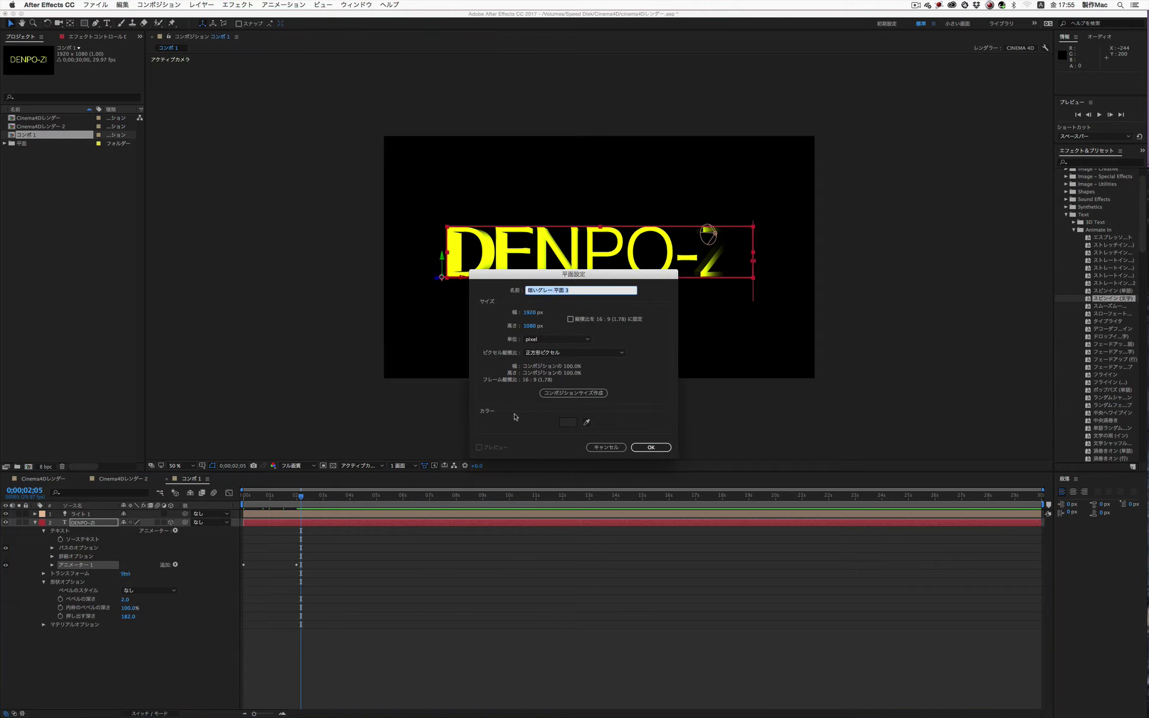
click(650, 448)
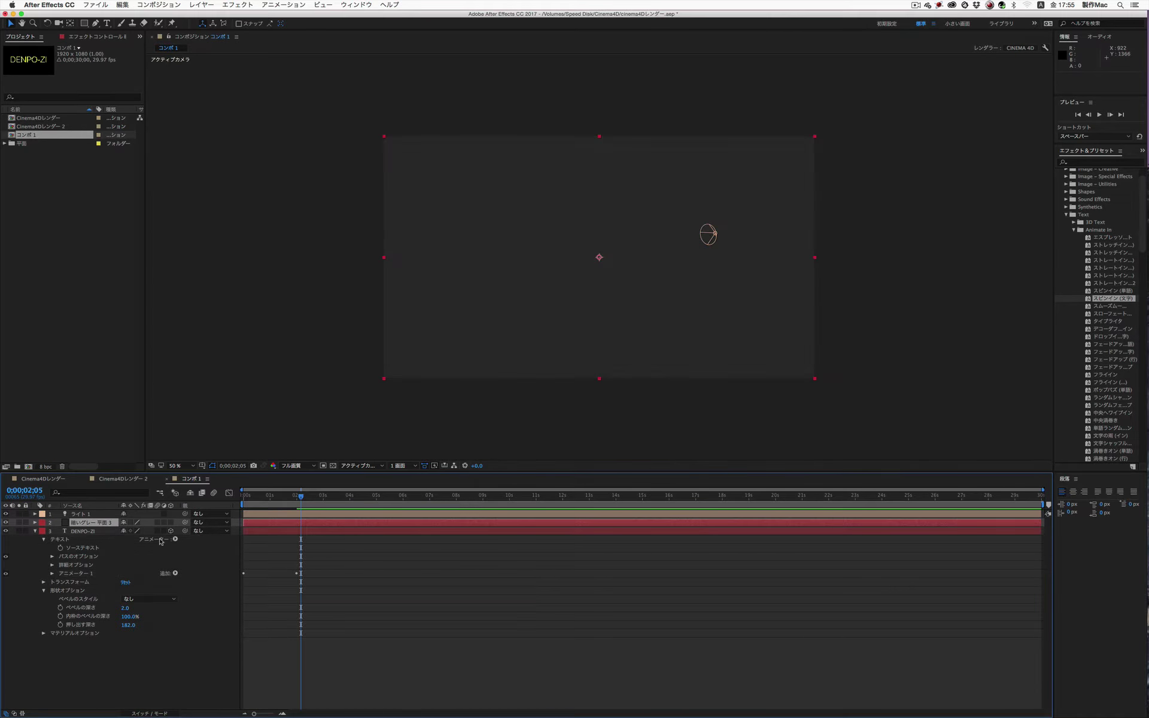
click(171, 523)
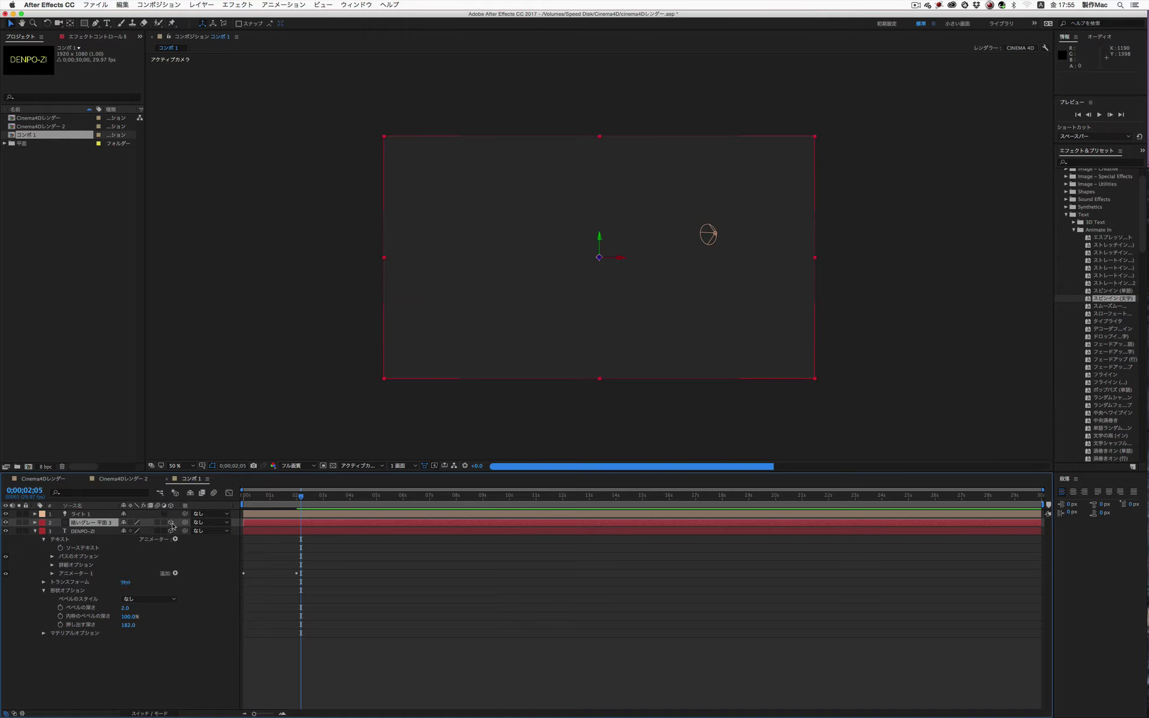
- Switch to the 2-view layout, push the solid back along Z, and scale it to 312%
click(411, 466)
click(422, 484)
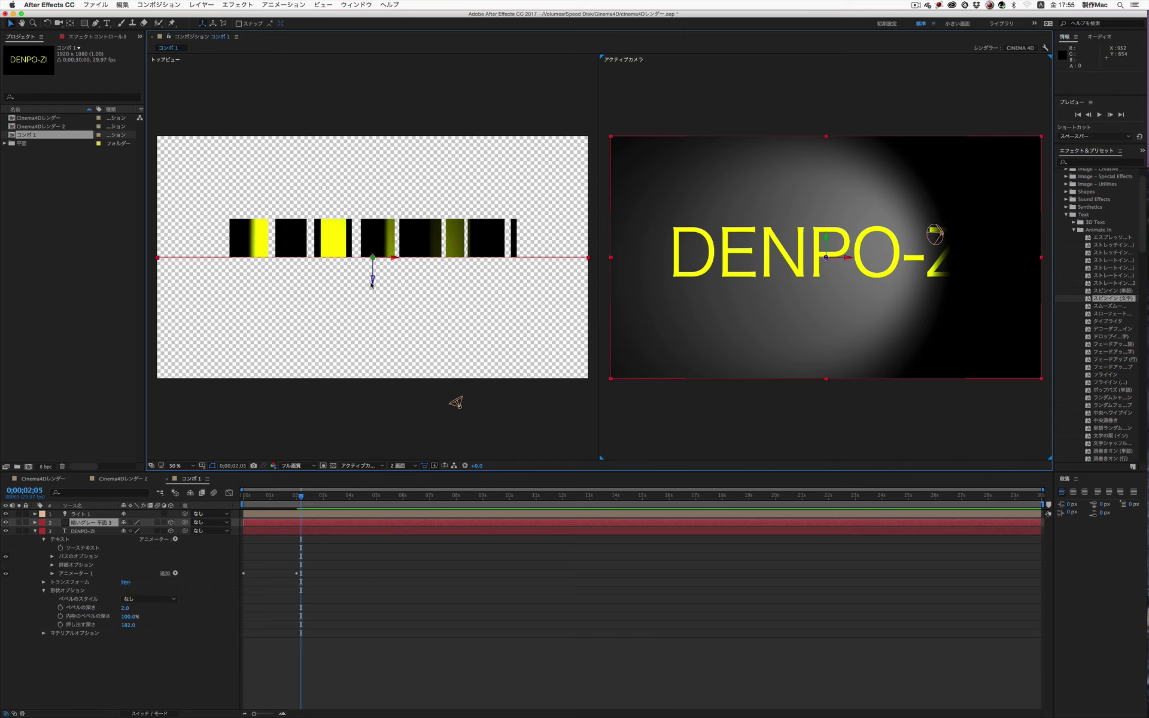
drag(373, 280, 374, 214)
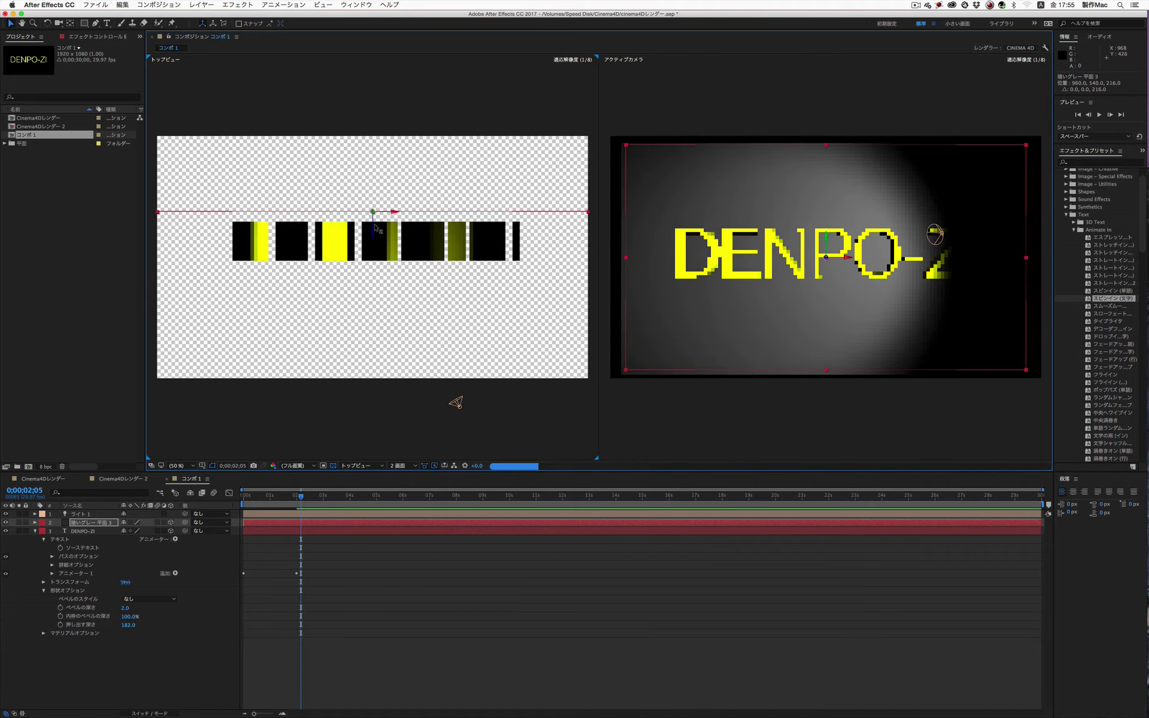
drag(375, 214, 375, 196)
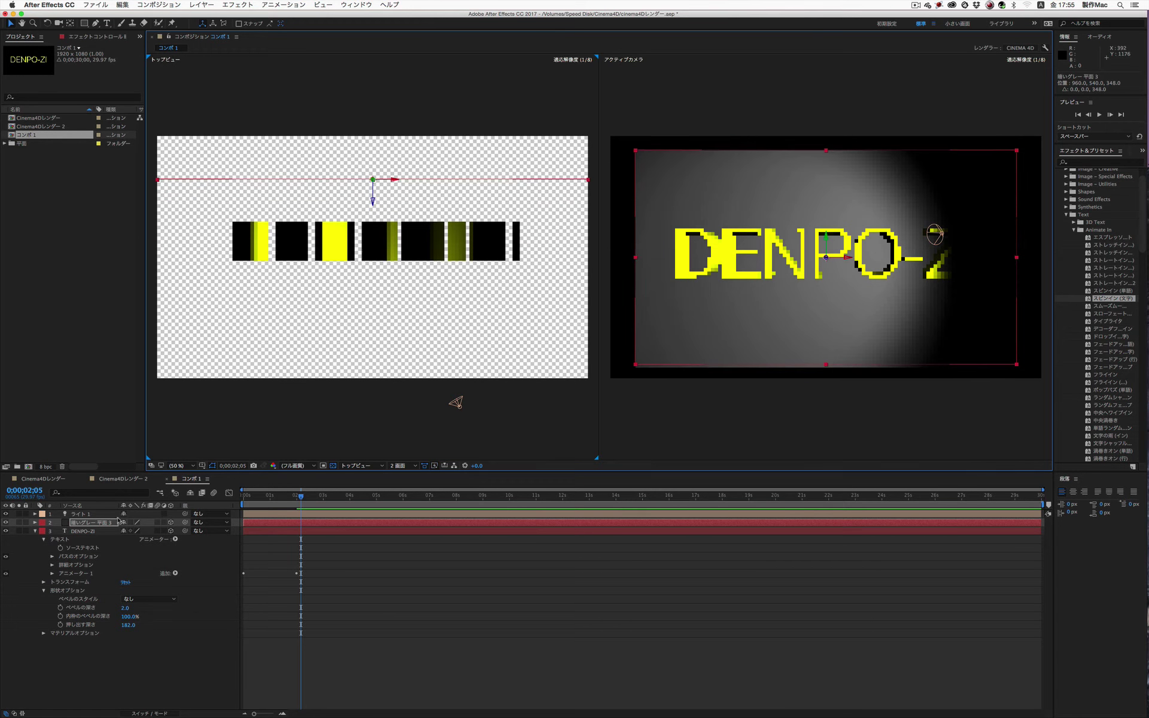
click(35, 523)
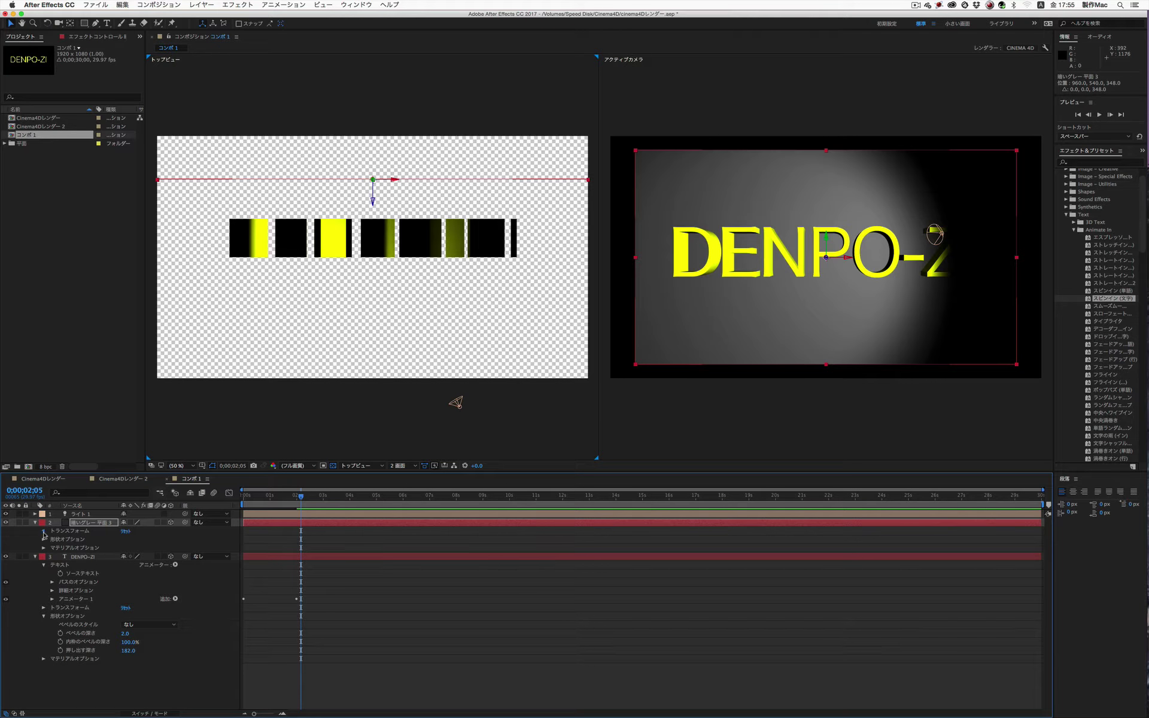
click(43, 532)
drag(133, 557, 243, 563)
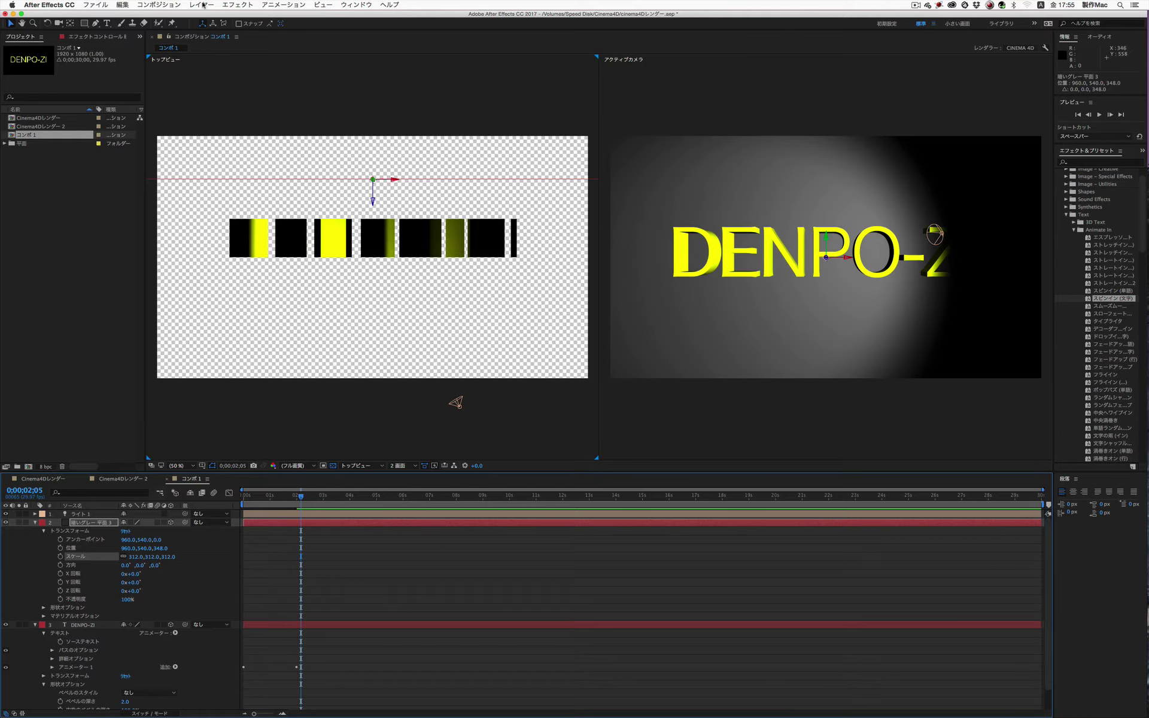
click(204, 5)
- Add a camera using the 28mm preset and zoom the Top view to 25%
click(398, 47)
click(632, 299)
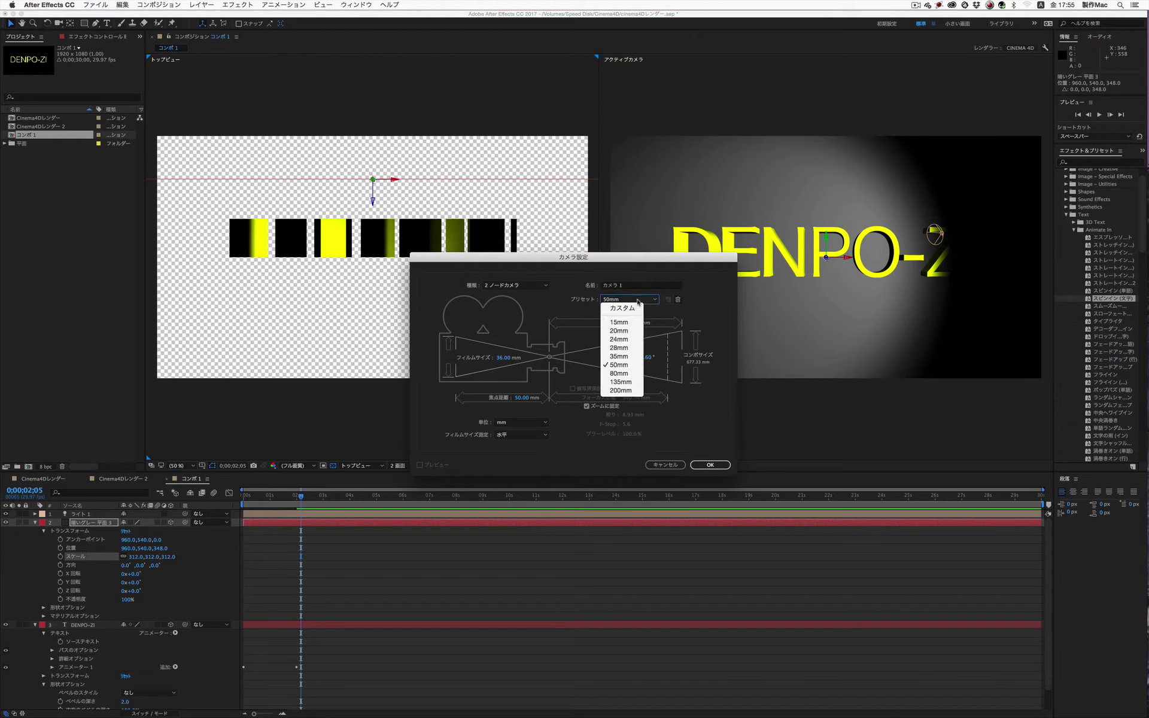
click(622, 349)
click(709, 466)
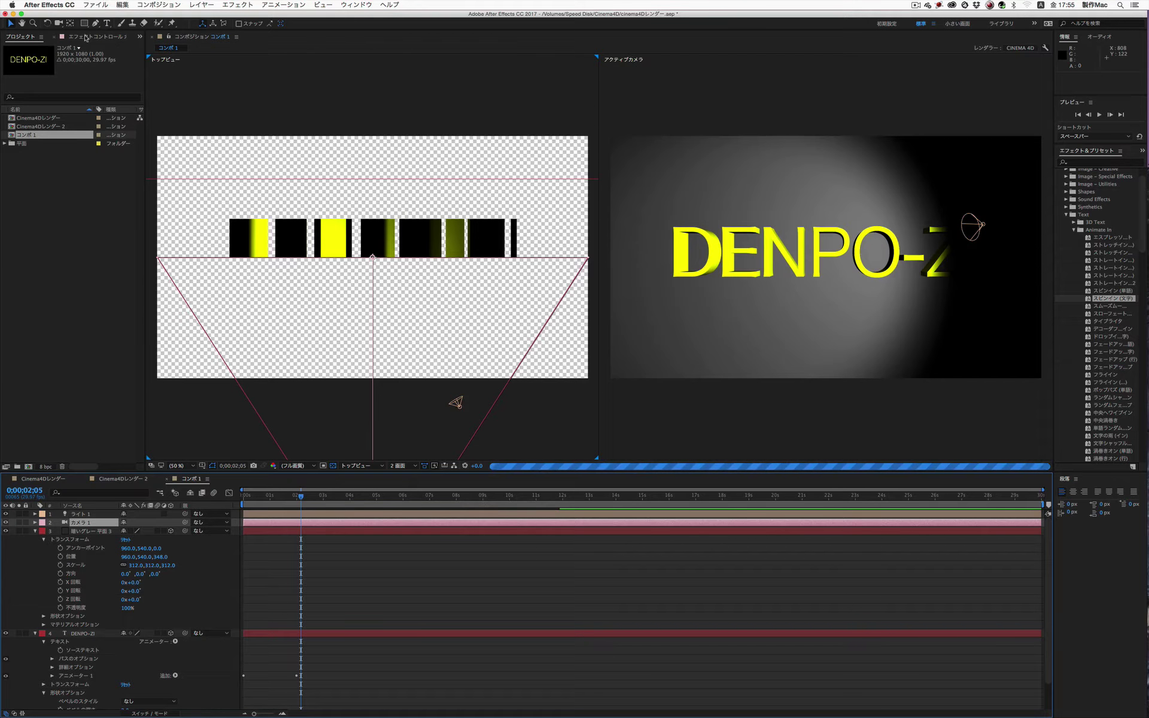
key(comma)
key(comma)
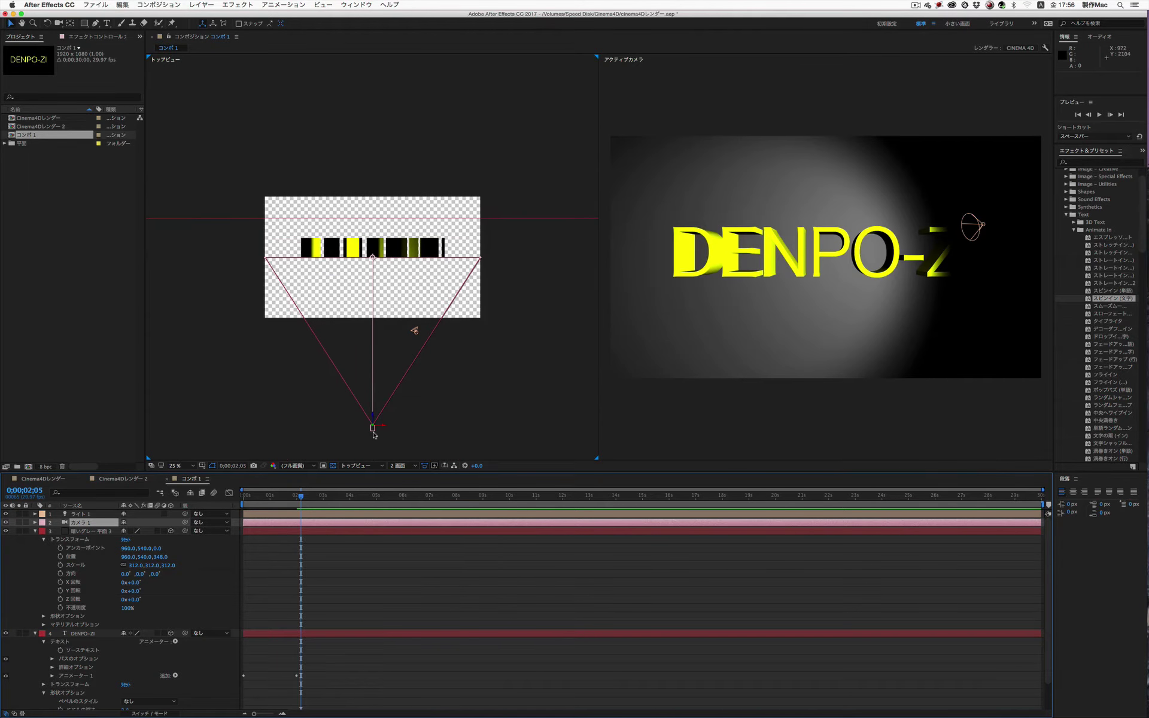
- In Top view, swing the camera to an angle and move the light to rake across the text
click(369, 434)
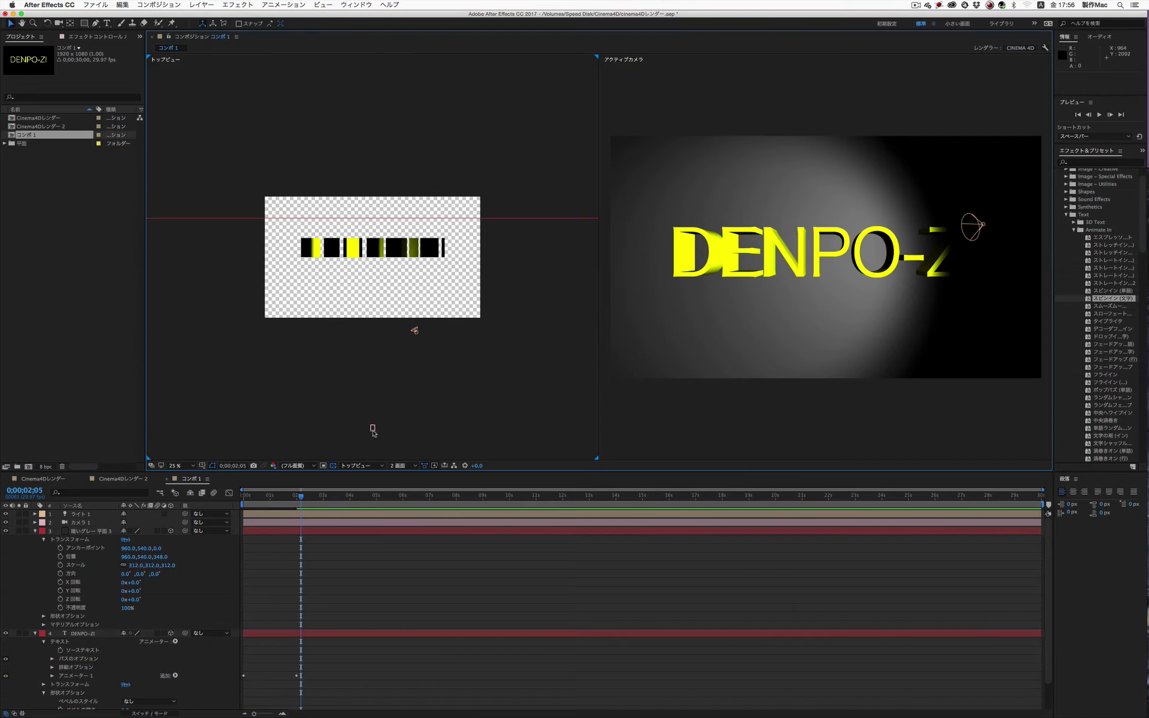
click(373, 429)
click(373, 431)
drag(373, 429, 284, 402)
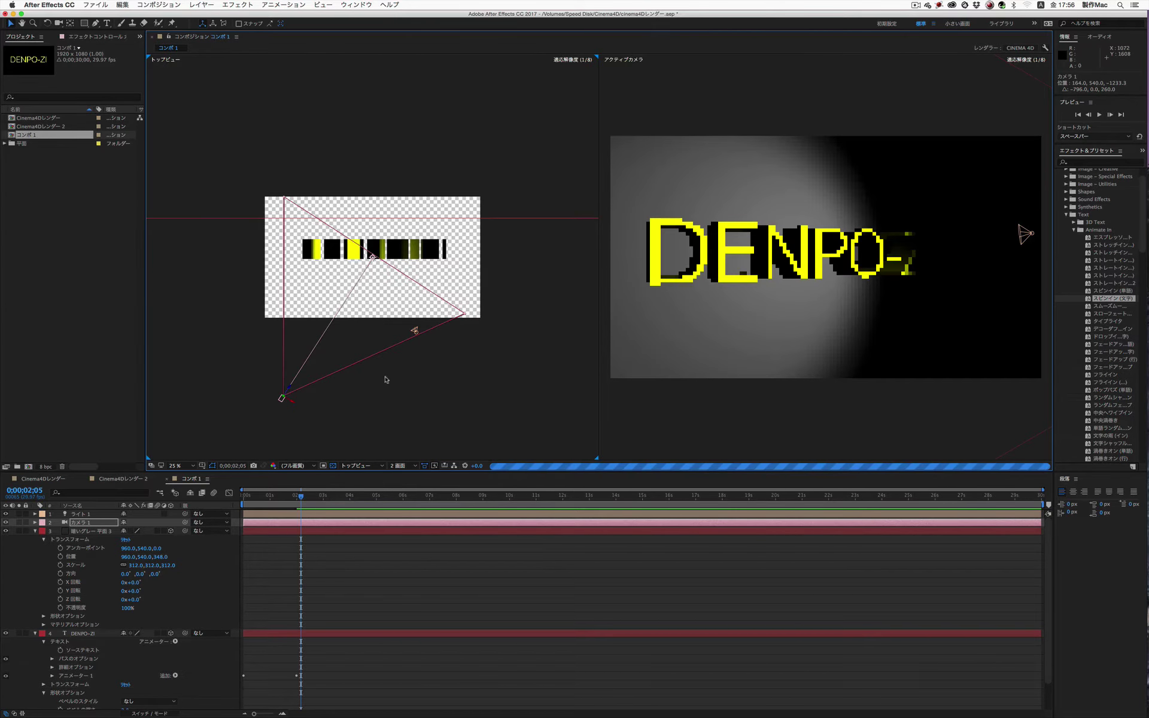
click(415, 331)
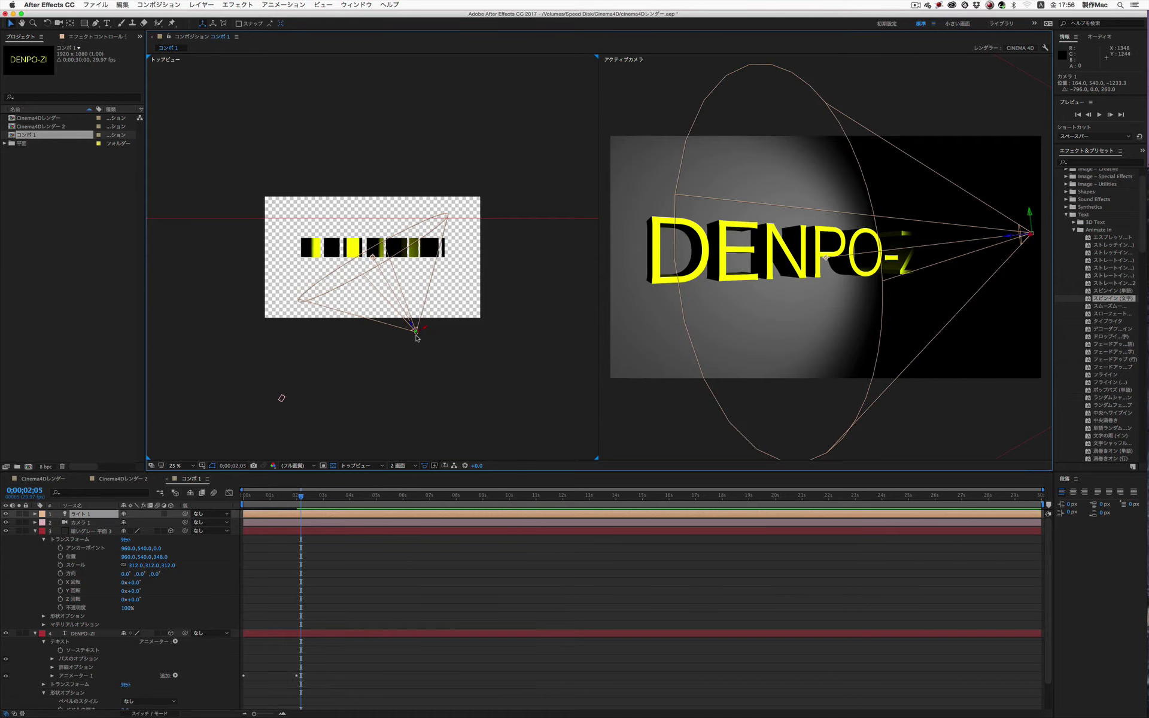
mouse_move(417, 337)
mouse_down()
mouse_move(433, 367)
mouse_move(399, 373)
mouse_up()
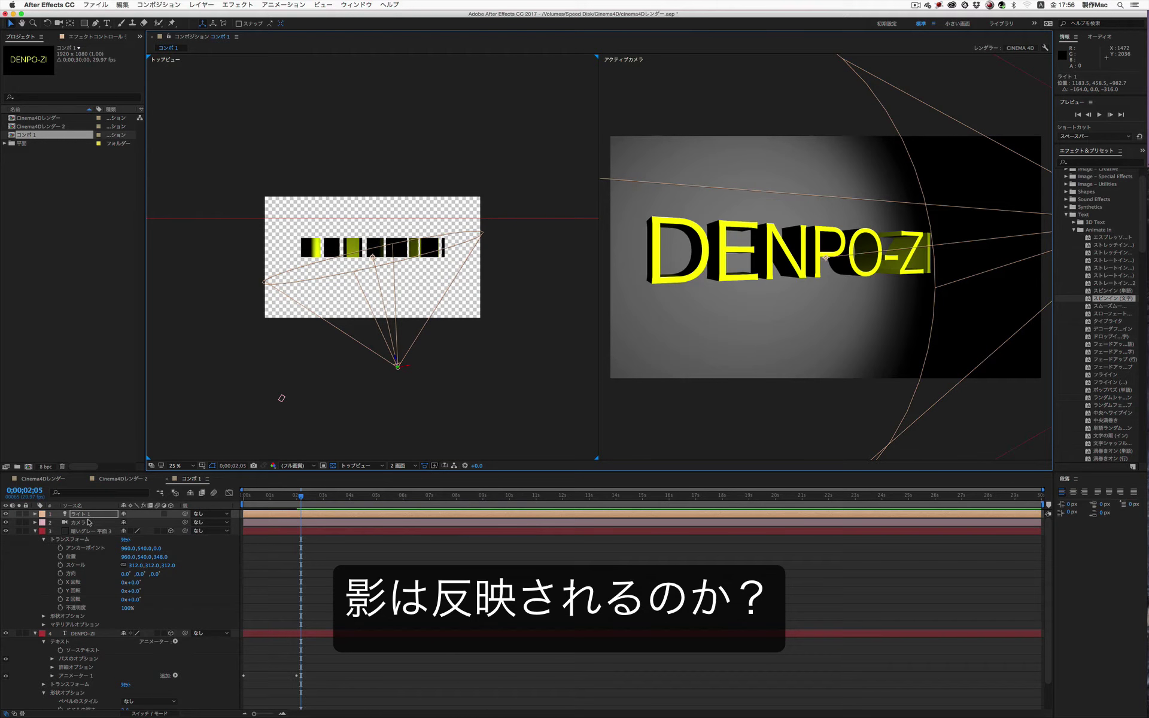
- Turn on Casts Shadows for the light and for the grey solid
click(35, 514)
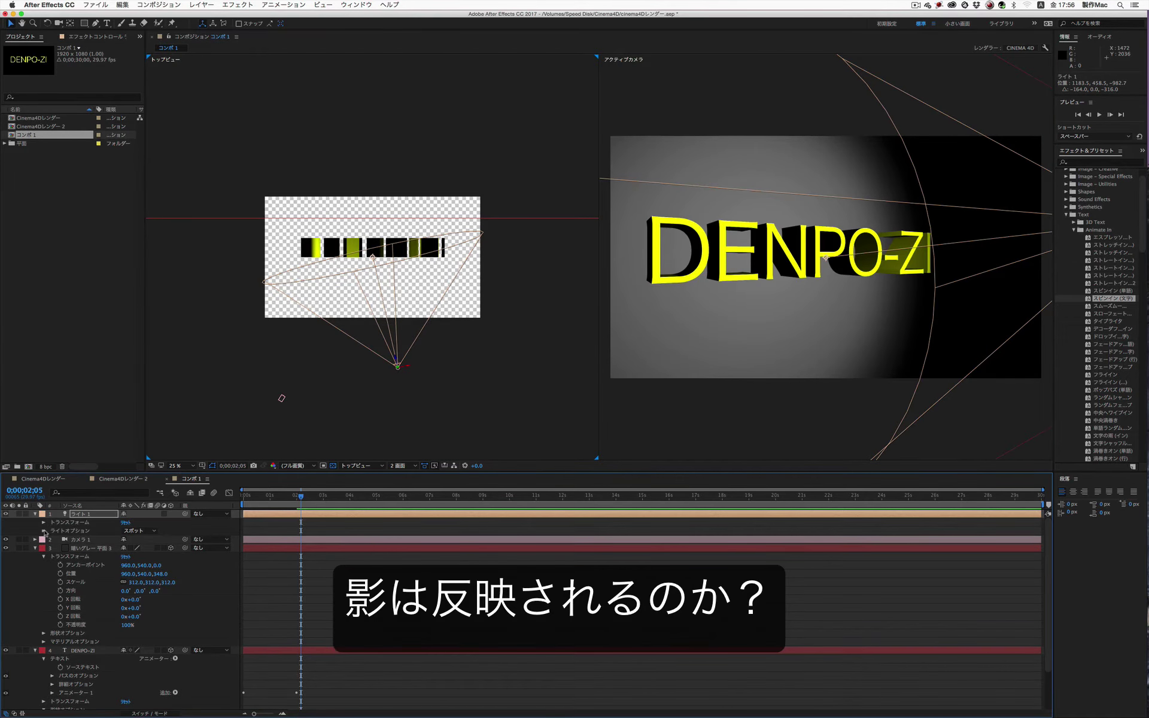
click(44, 530)
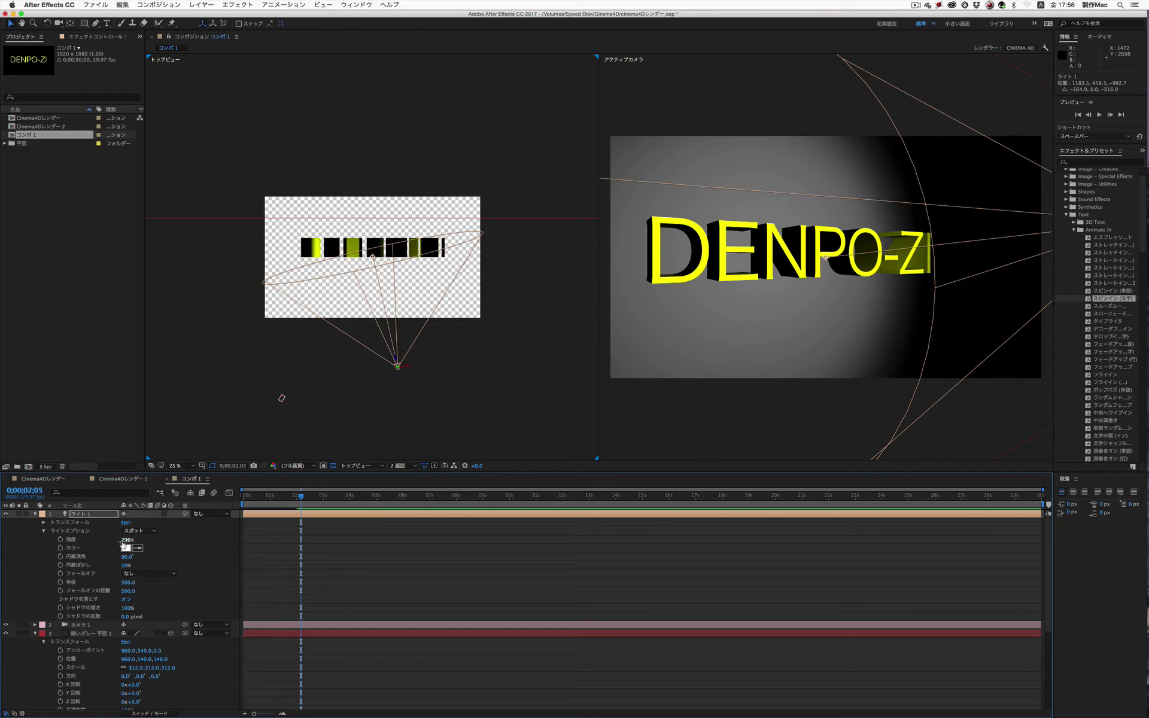
click(127, 600)
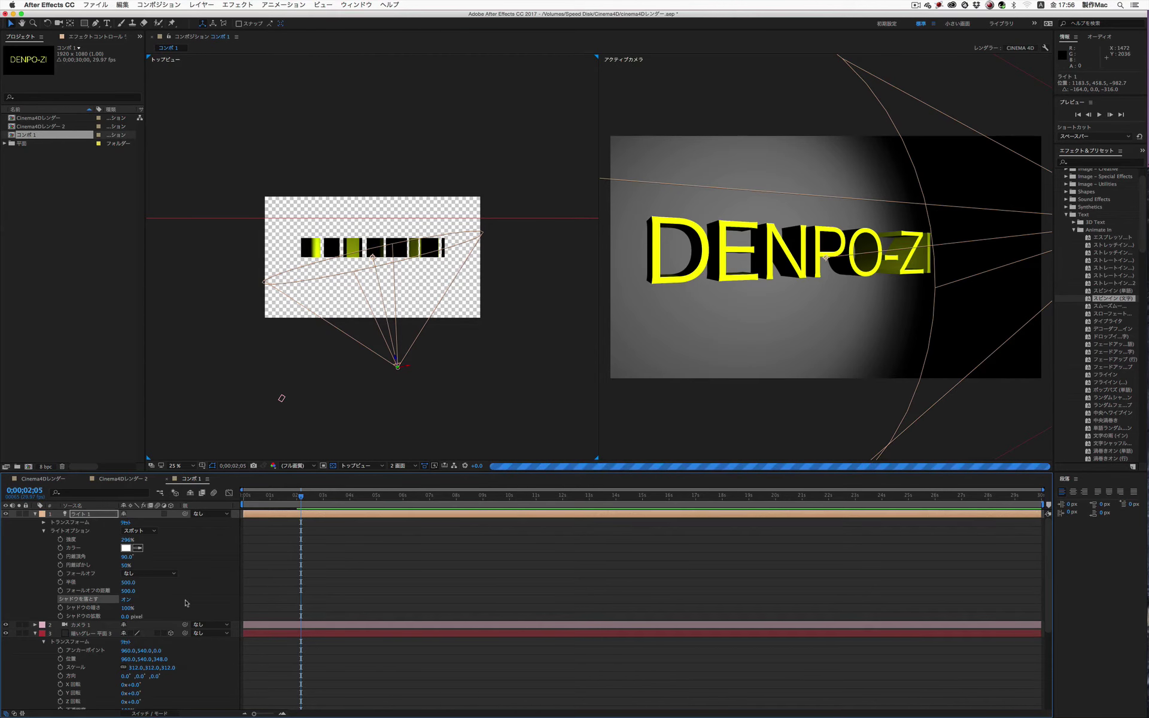
scroll(185, 603, down, 5)
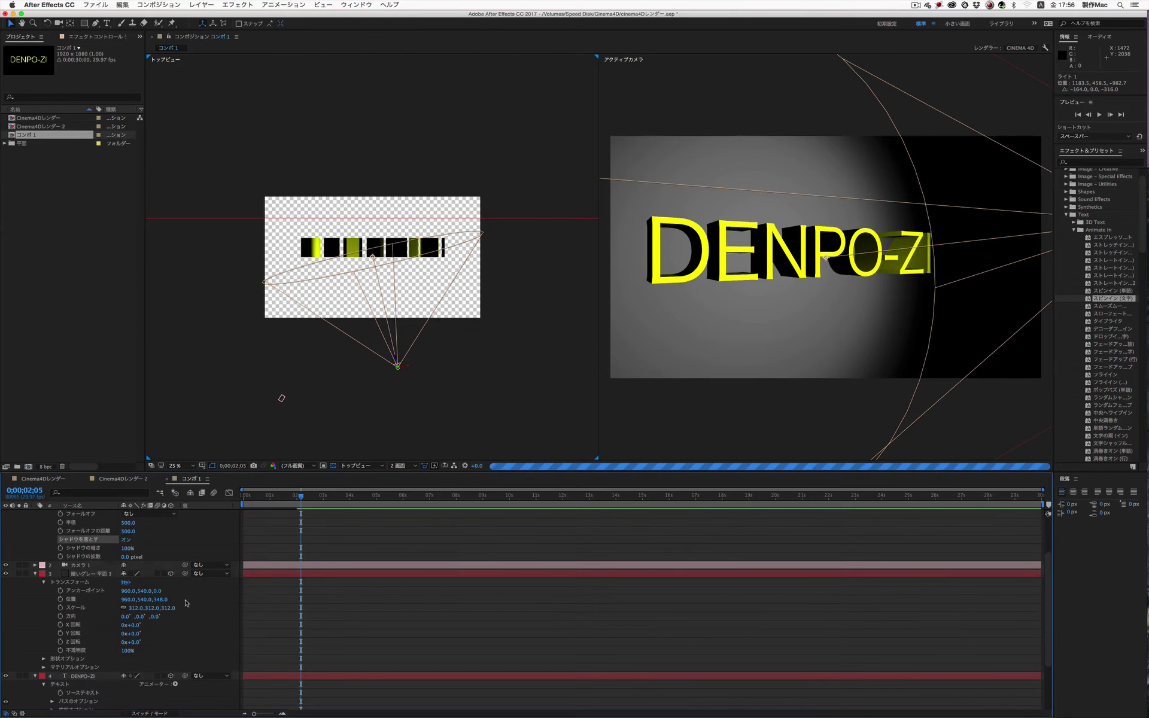
click(44, 668)
scroll(130, 649, down, 5)
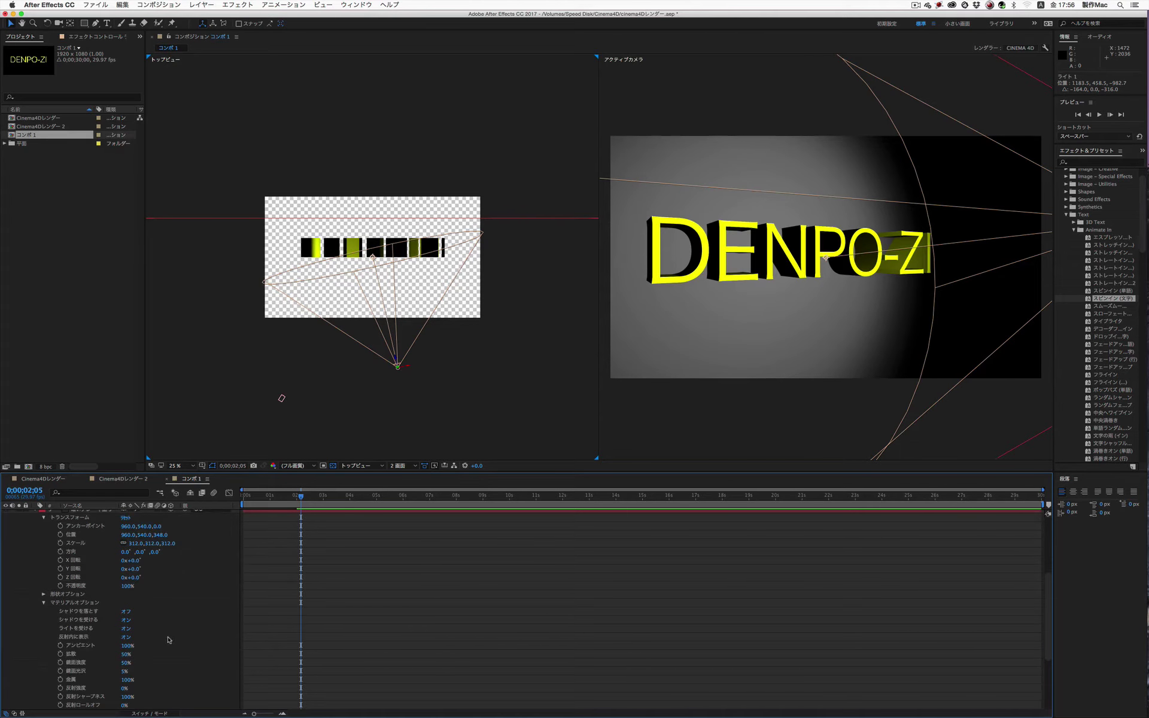
click(126, 611)
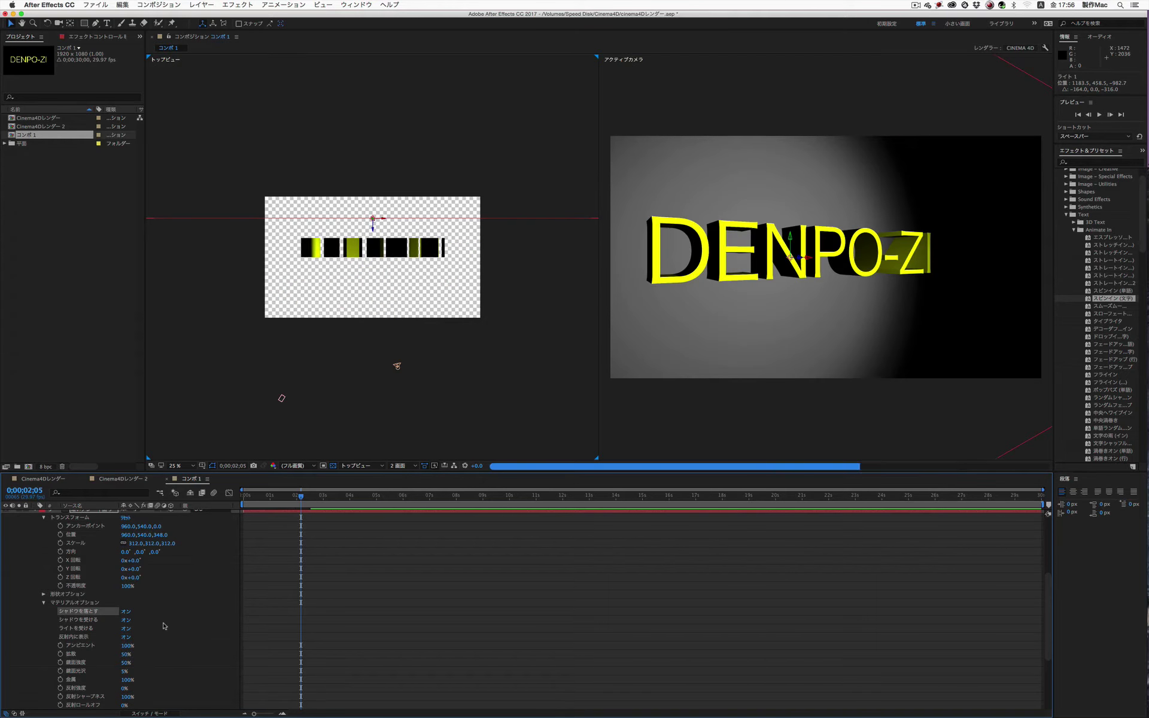
scroll(163, 626, down, 3)
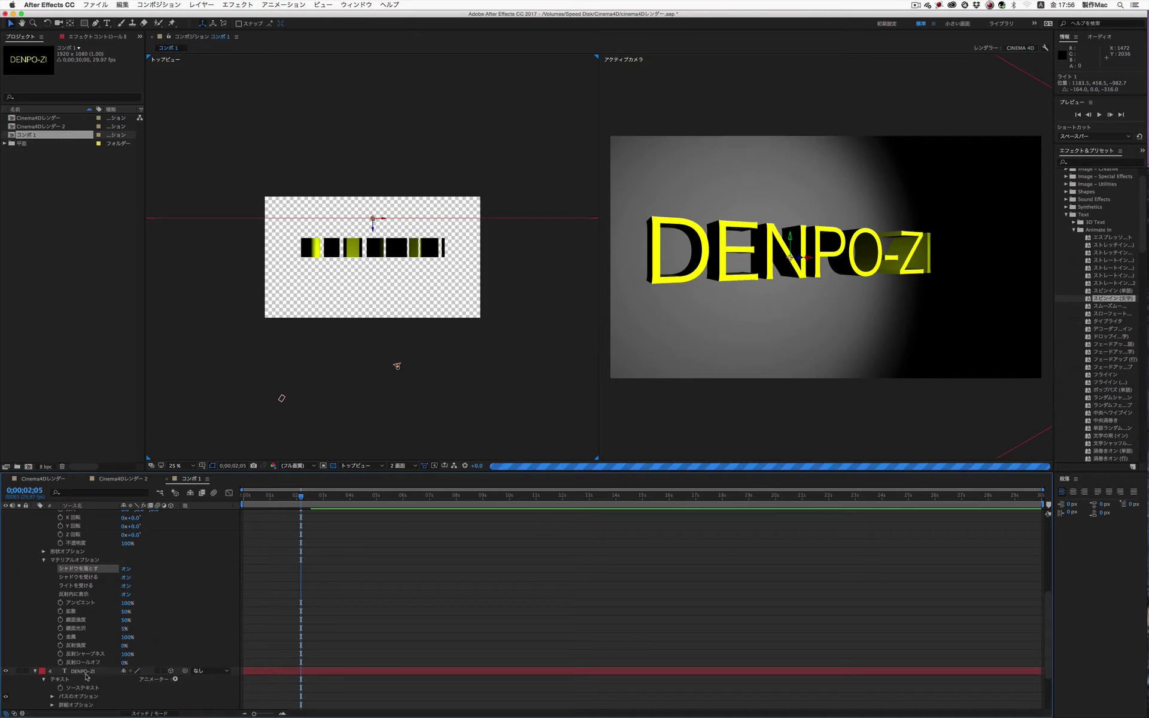
- Set the DENPO-ZI text layer's Material Options Casts Shadows to On
click(85, 672)
scroll(160, 647, down, 5)
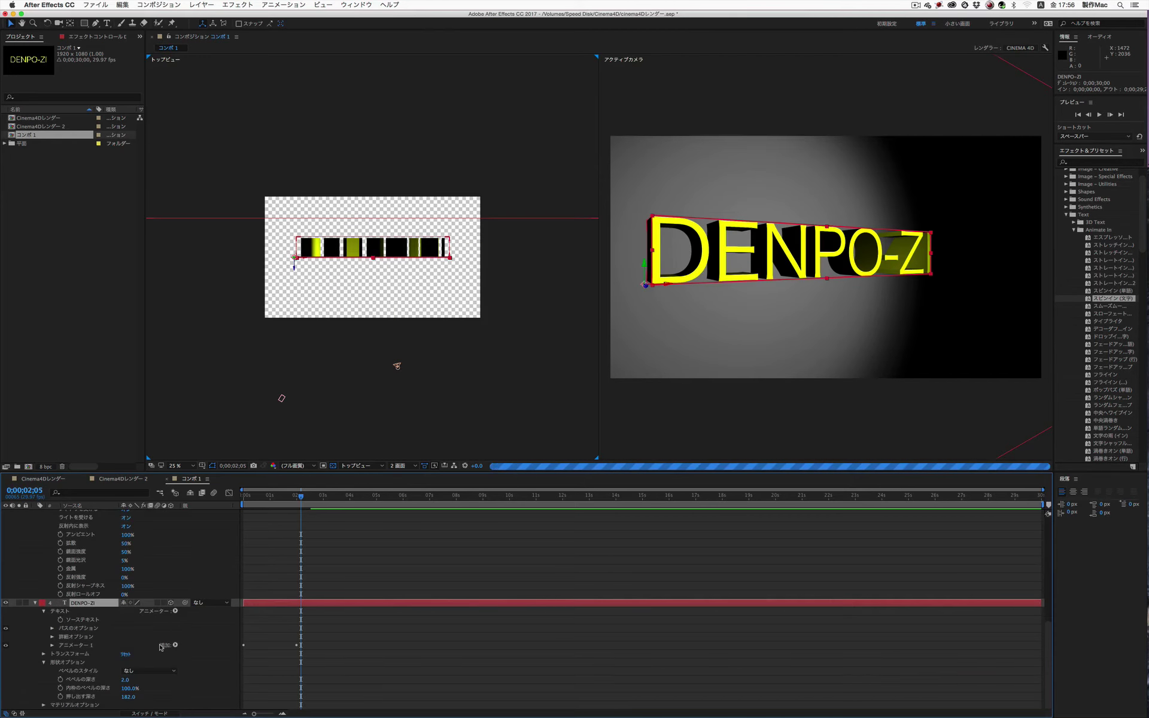
click(45, 708)
scroll(121, 683, down, 7)
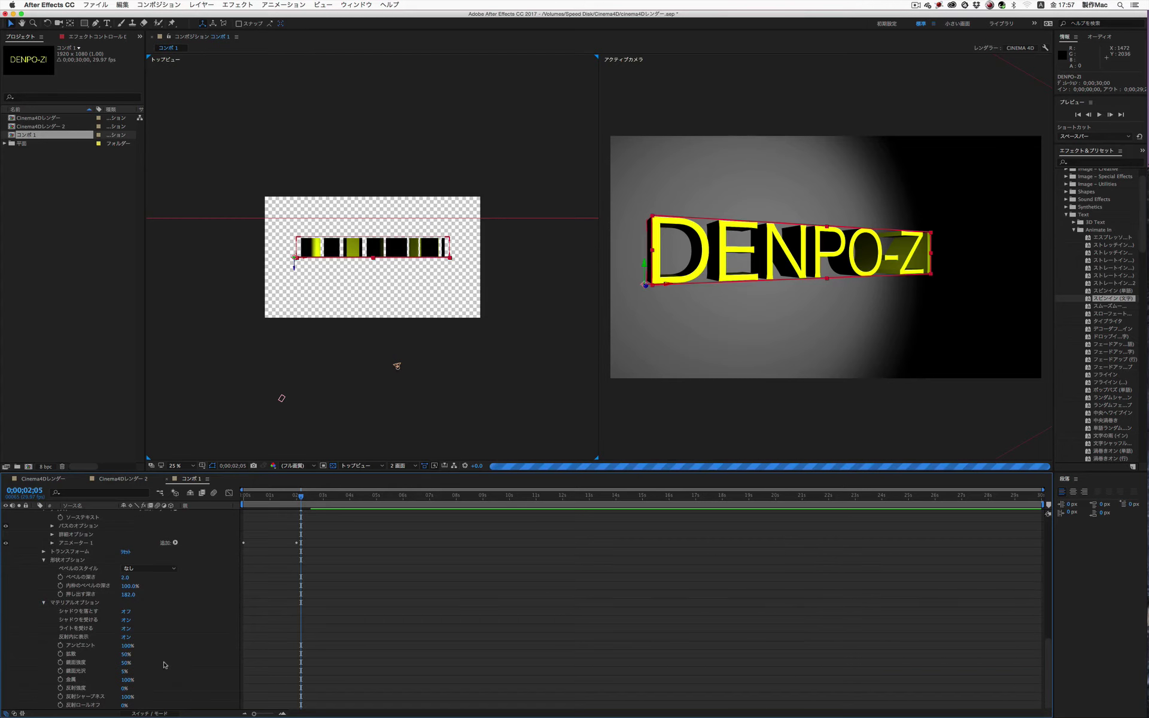
click(125, 611)
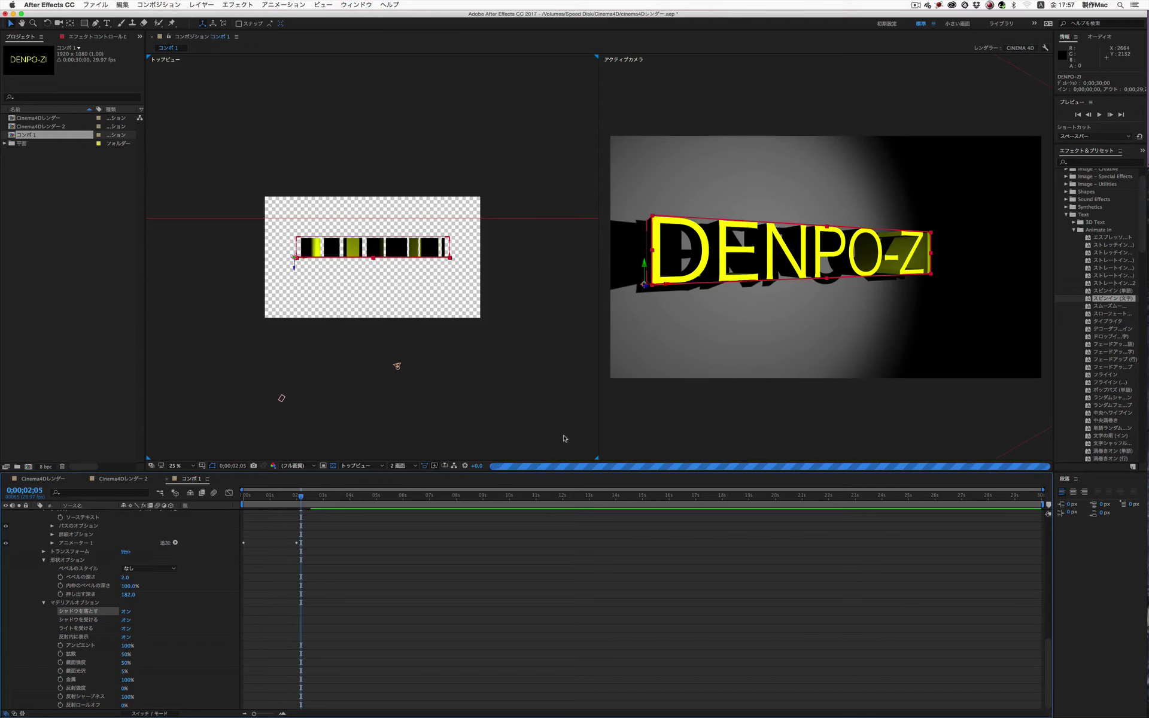
- Select the DENPO-ZI text layer and expand its Transform properties
scroll(123, 536, up, 2)
scroll(126, 540, up, 3)
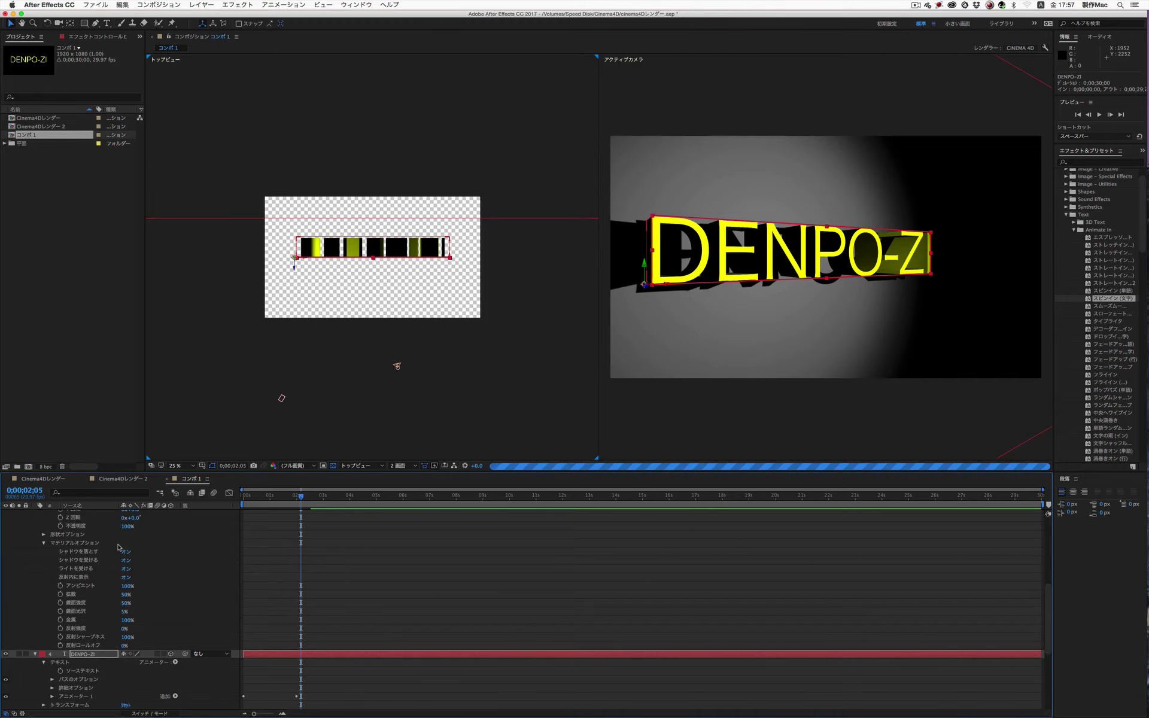
scroll(119, 547, up, 1)
scroll(119, 548, up, 1)
scroll(119, 547, up, 2)
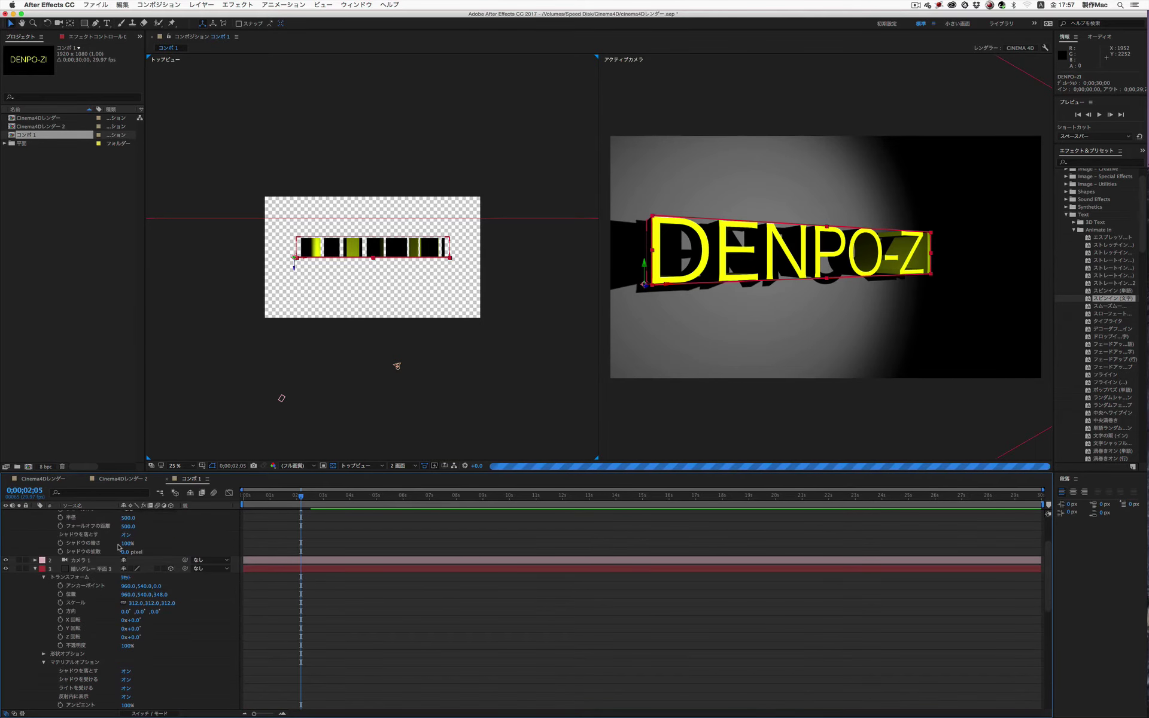
click(97, 569)
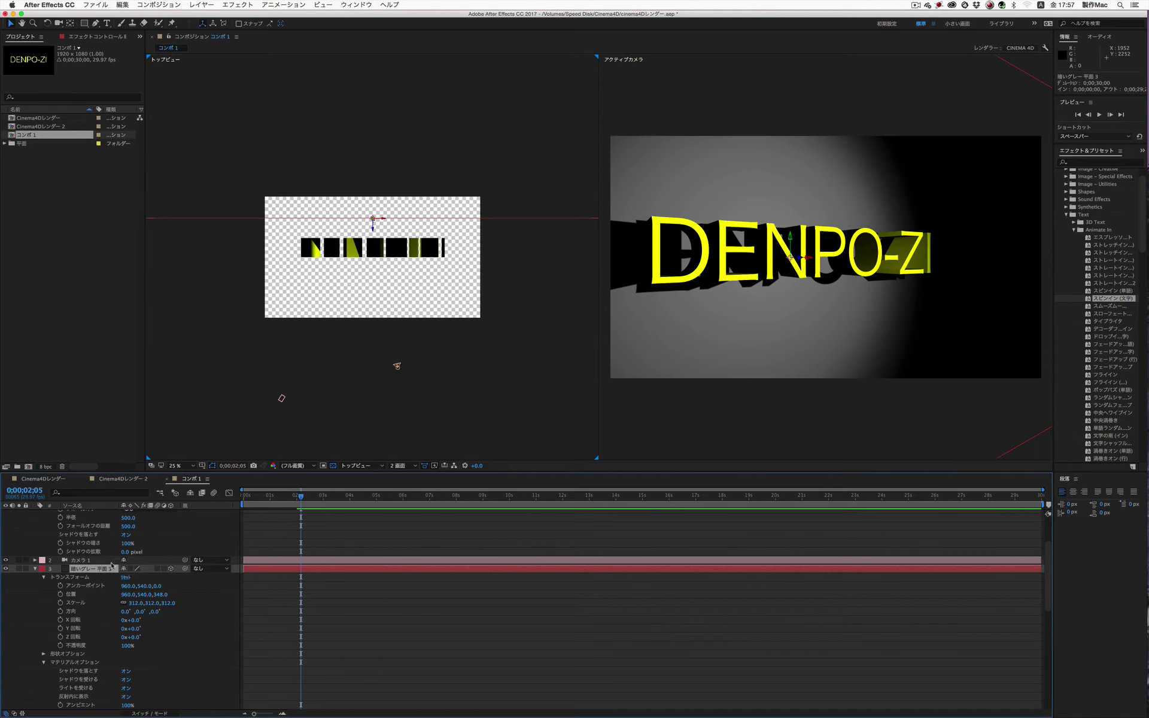
scroll(111, 565, down, 3)
click(90, 688)
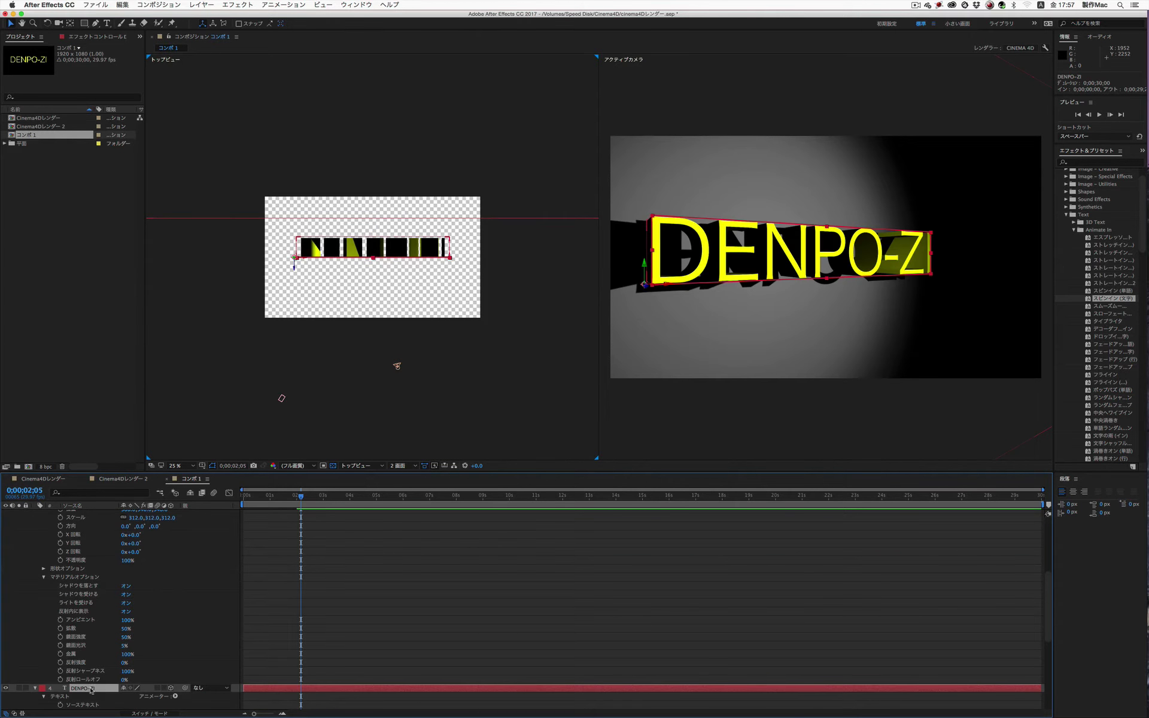
scroll(157, 617, down, 1)
scroll(156, 617, down, 2)
scroll(157, 617, down, 1)
scroll(157, 617, down, 2)
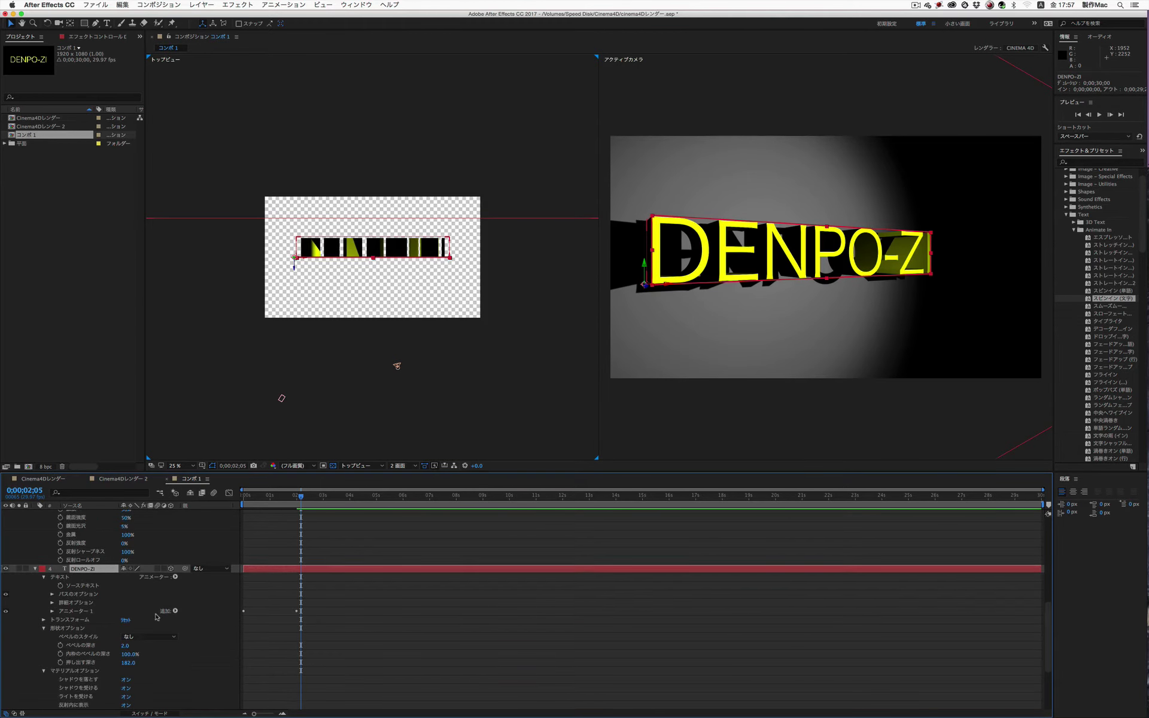
scroll(156, 618, down, 2)
scroll(157, 617, down, 1)
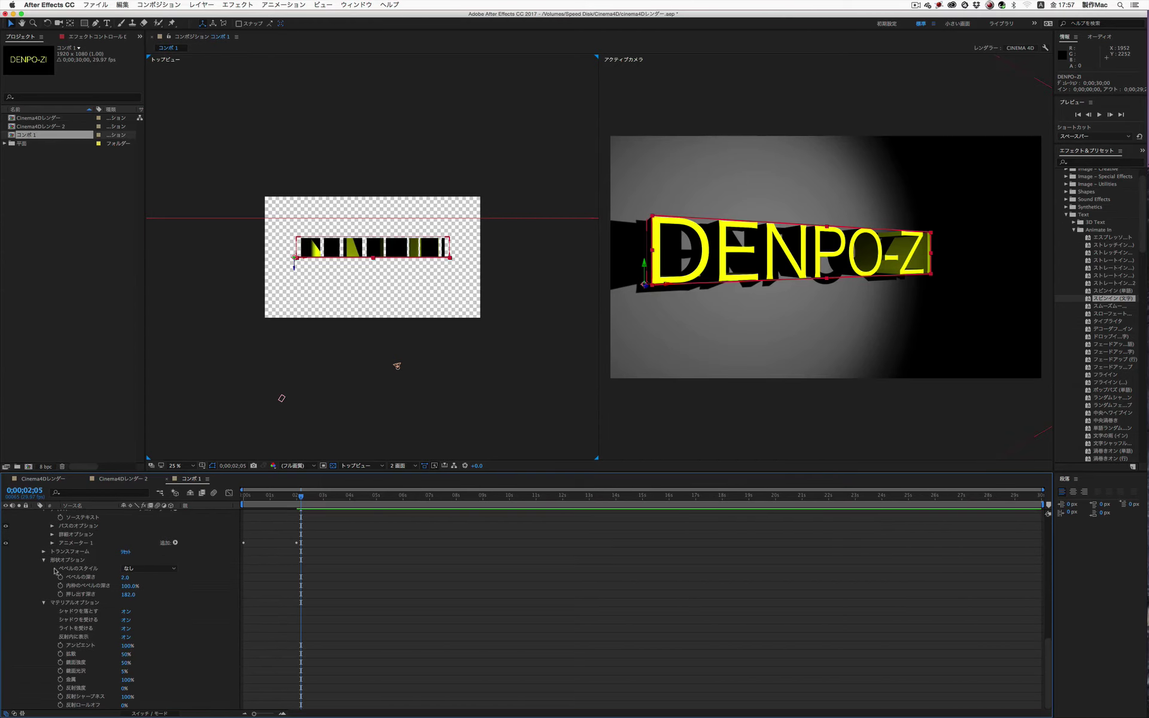
click(43, 553)
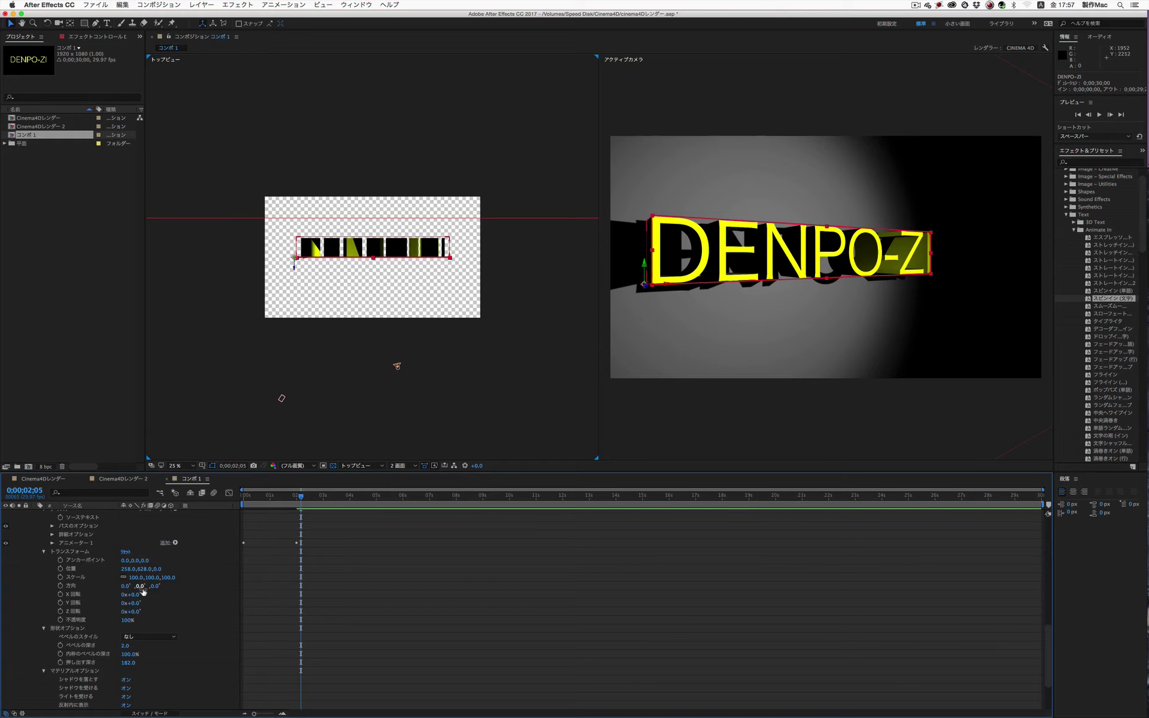
- Set the text's X Orientation to 91° and show the camera view at 100%
drag(141, 591, 144, 587)
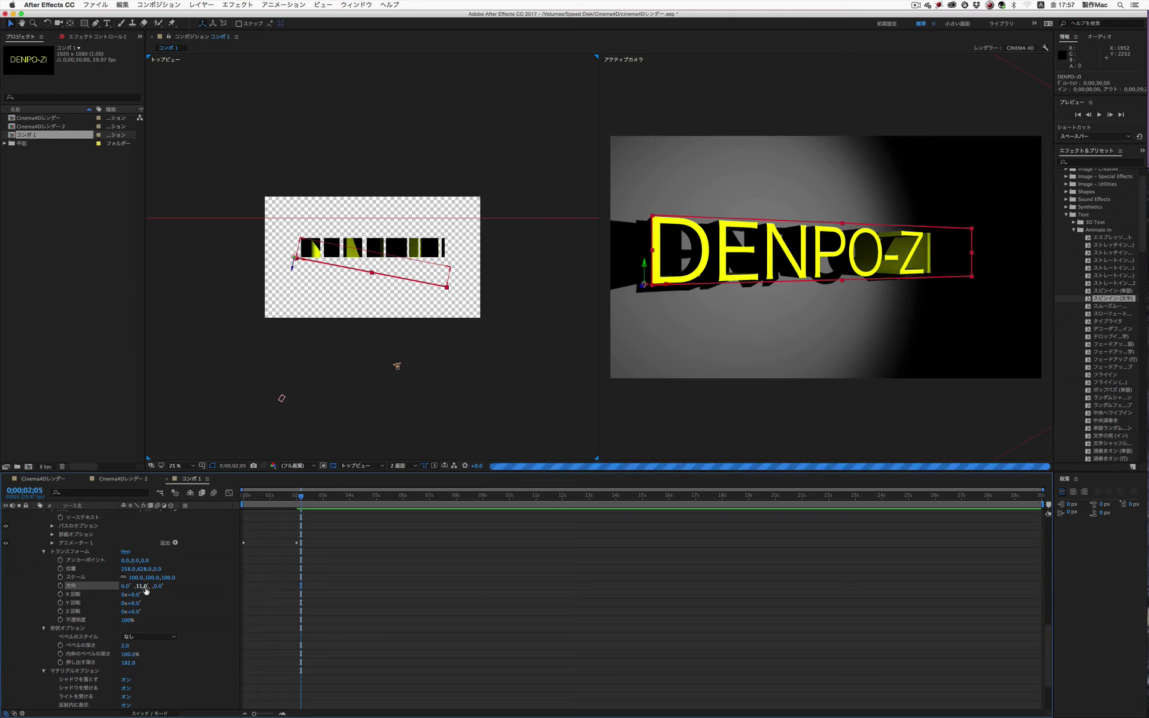
key(super+z)
drag(126, 589, 167, 590)
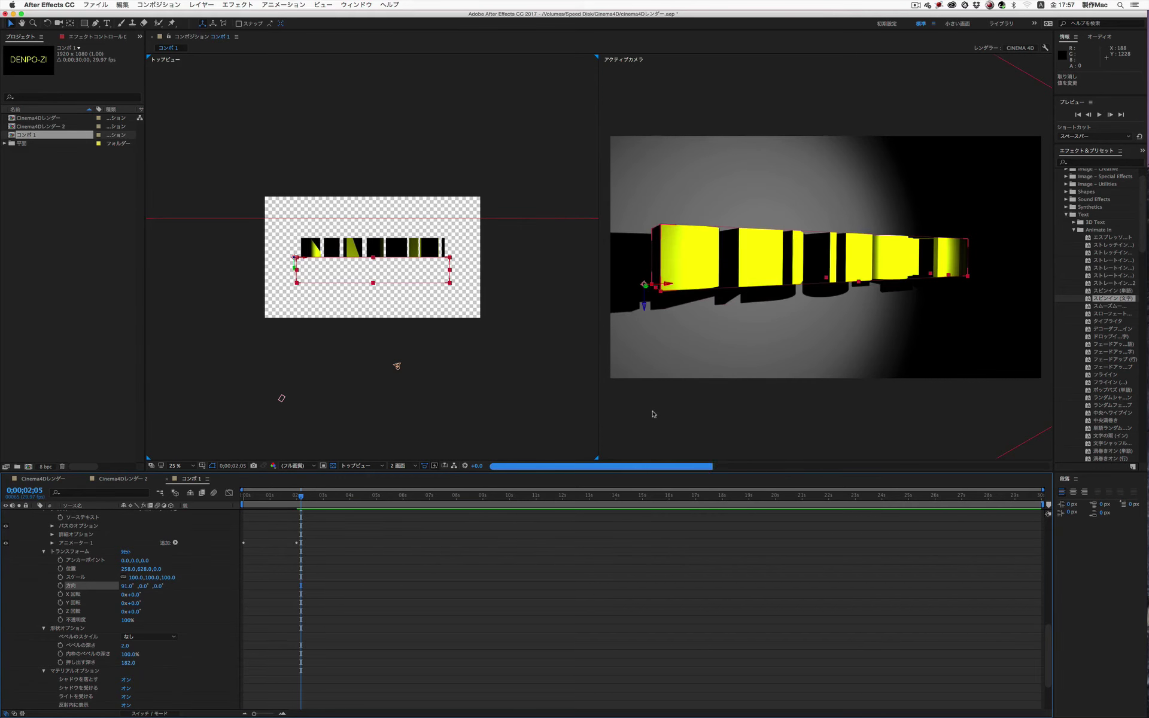
click(639, 264)
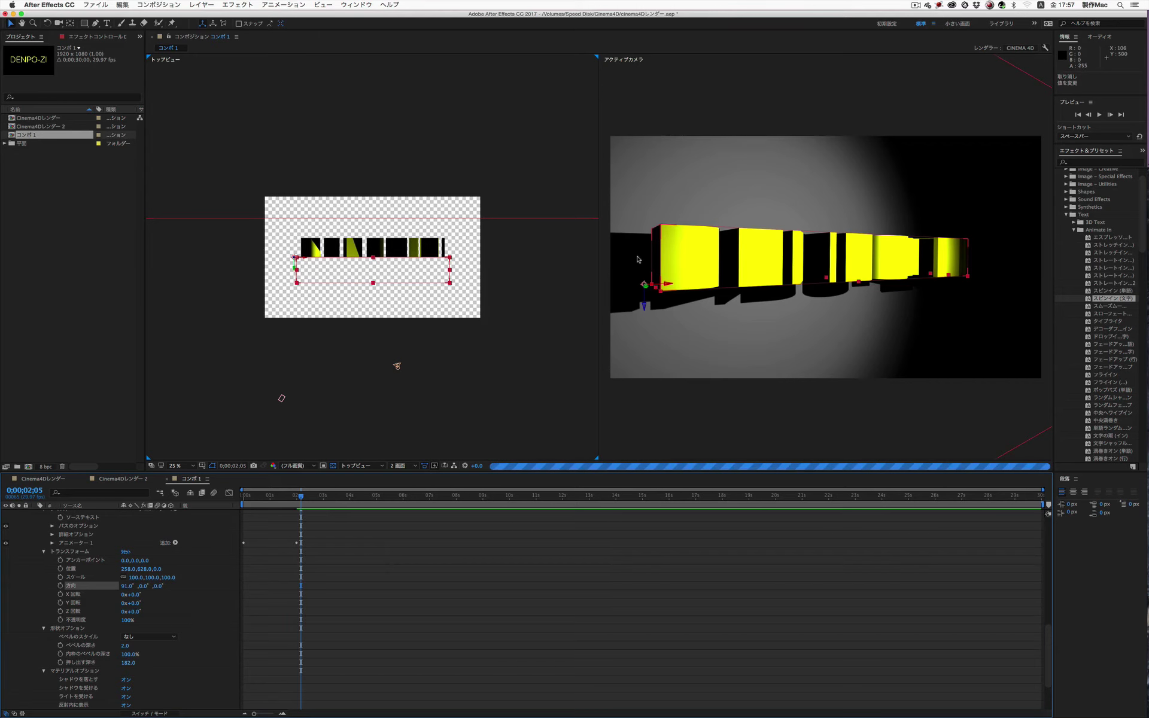
key(slash)
scroll(762, 260, down, 2)
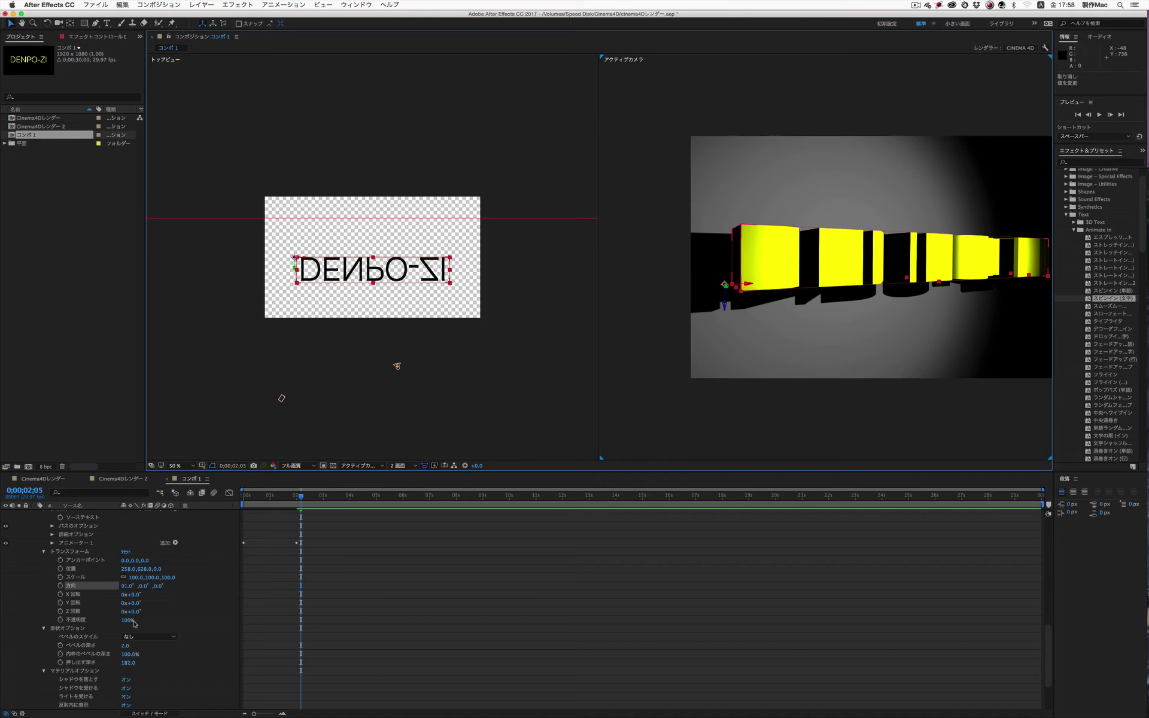
- Set the DENPO-ZI text's Extrusion Depth to 20
click(128, 663)
text(20)
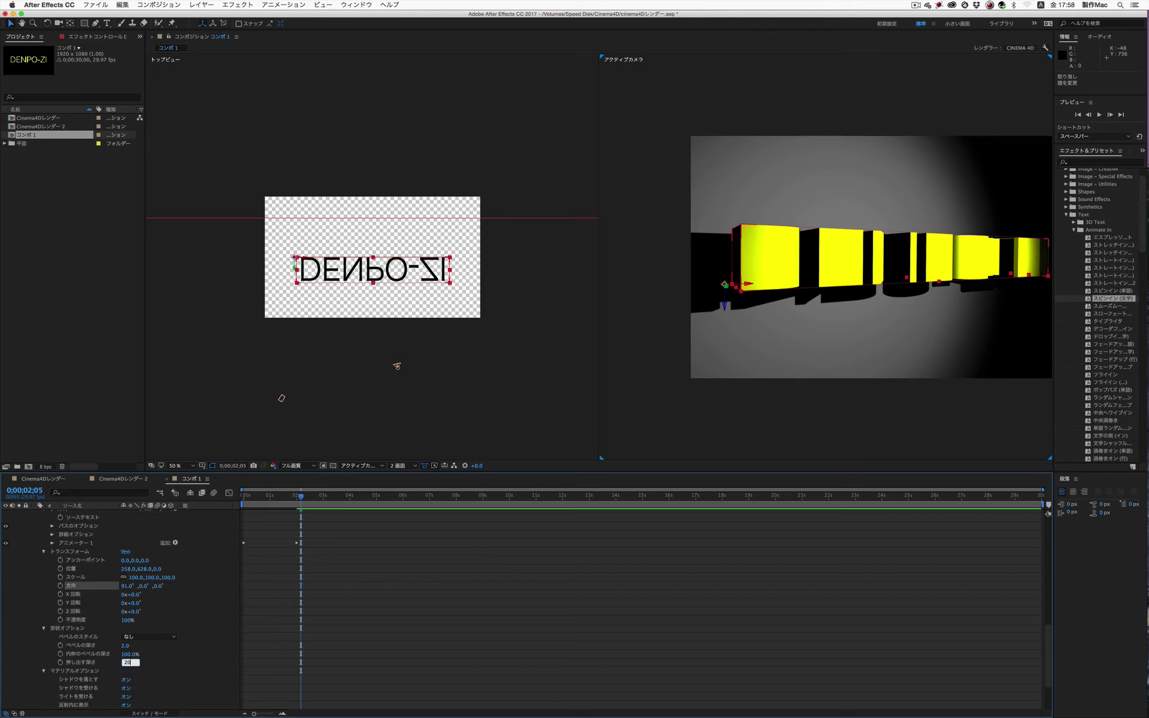
key(Return)
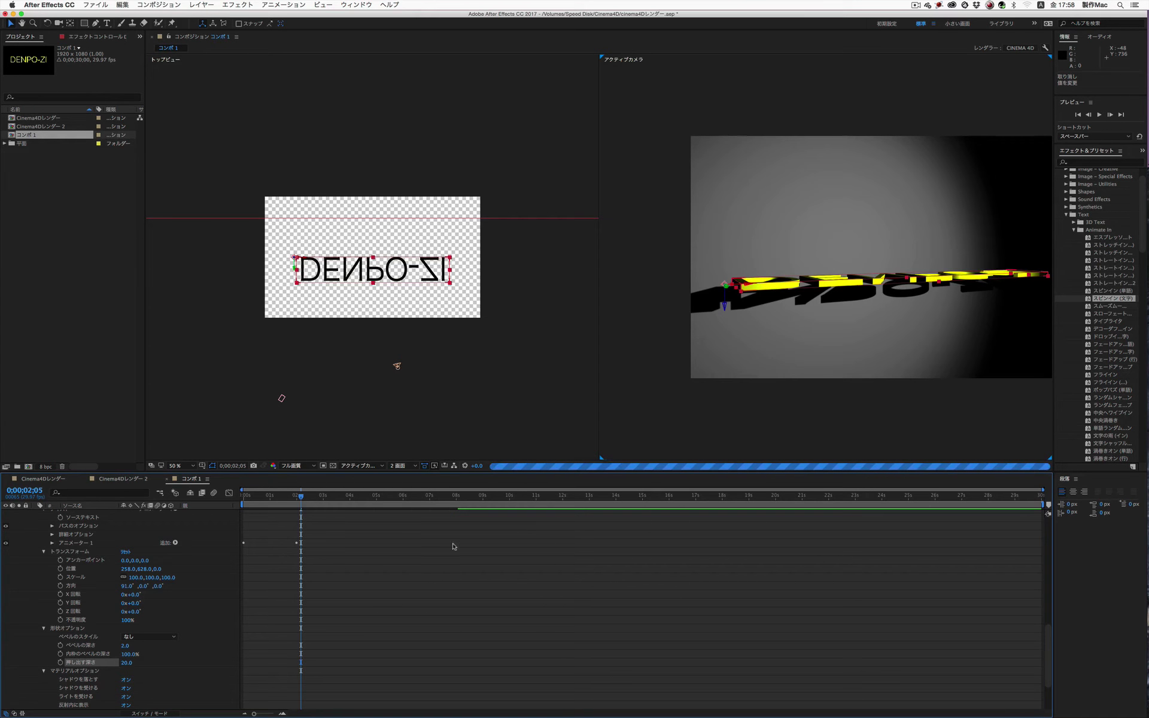
scroll(908, 340, up, 2)
scroll(923, 379, down, 1)
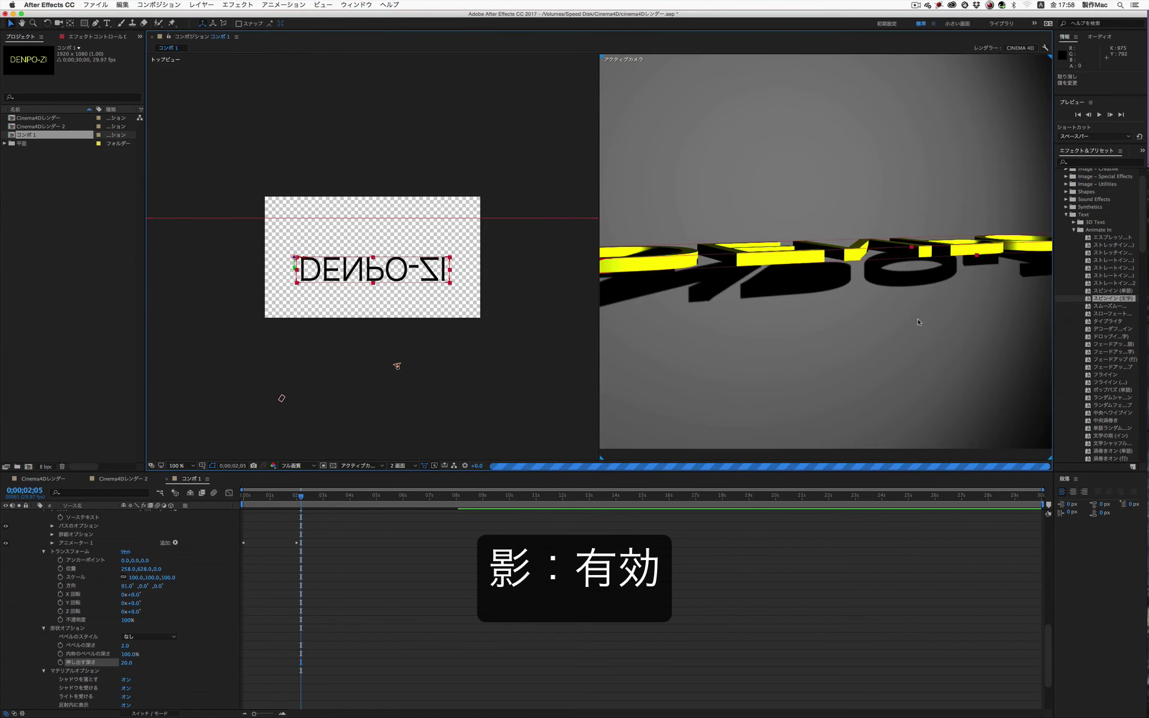
scroll(918, 322, down, 1)
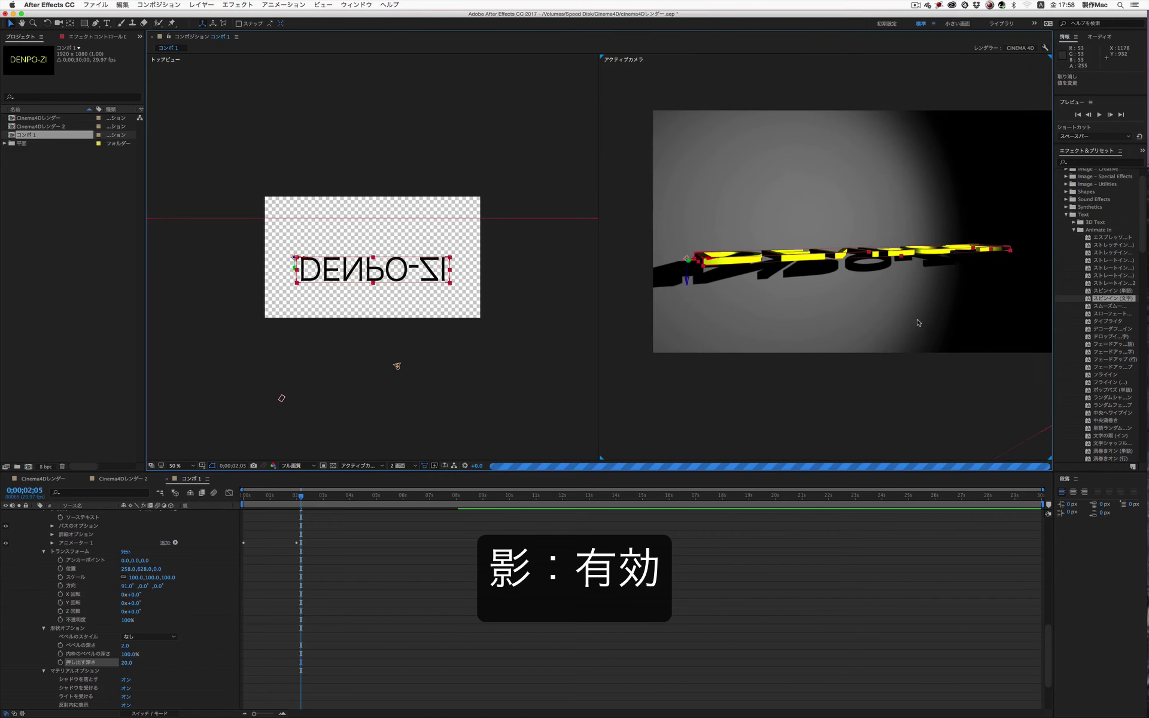
- Reset the text's X Orientation to 0° so it stands upright
scroll(78, 611, up, 2)
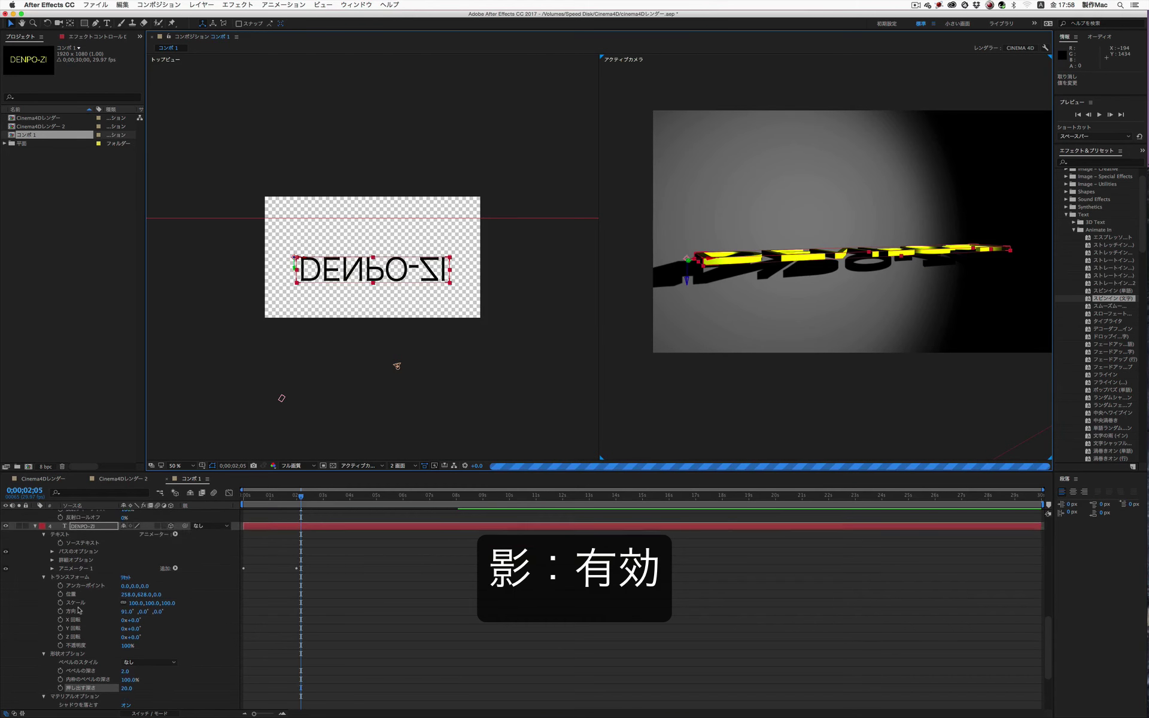
scroll(79, 611, up, 1)
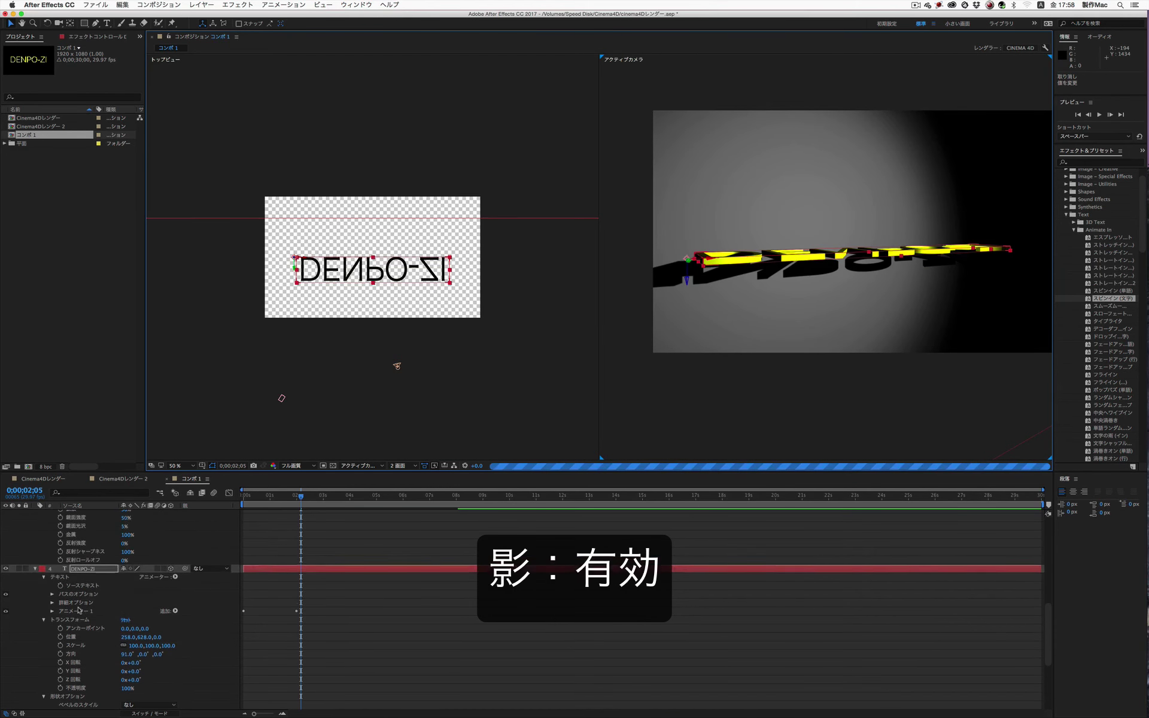
scroll(78, 610, up, 3)
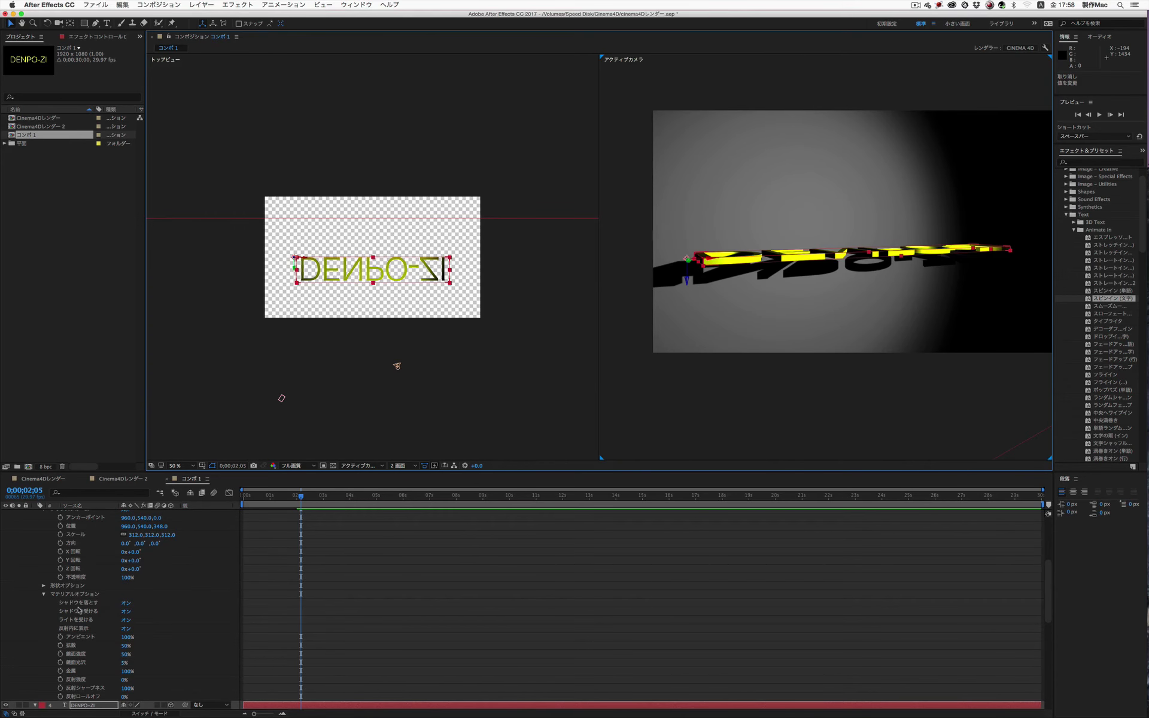
scroll(78, 610, down, 2)
scroll(79, 611, down, 1)
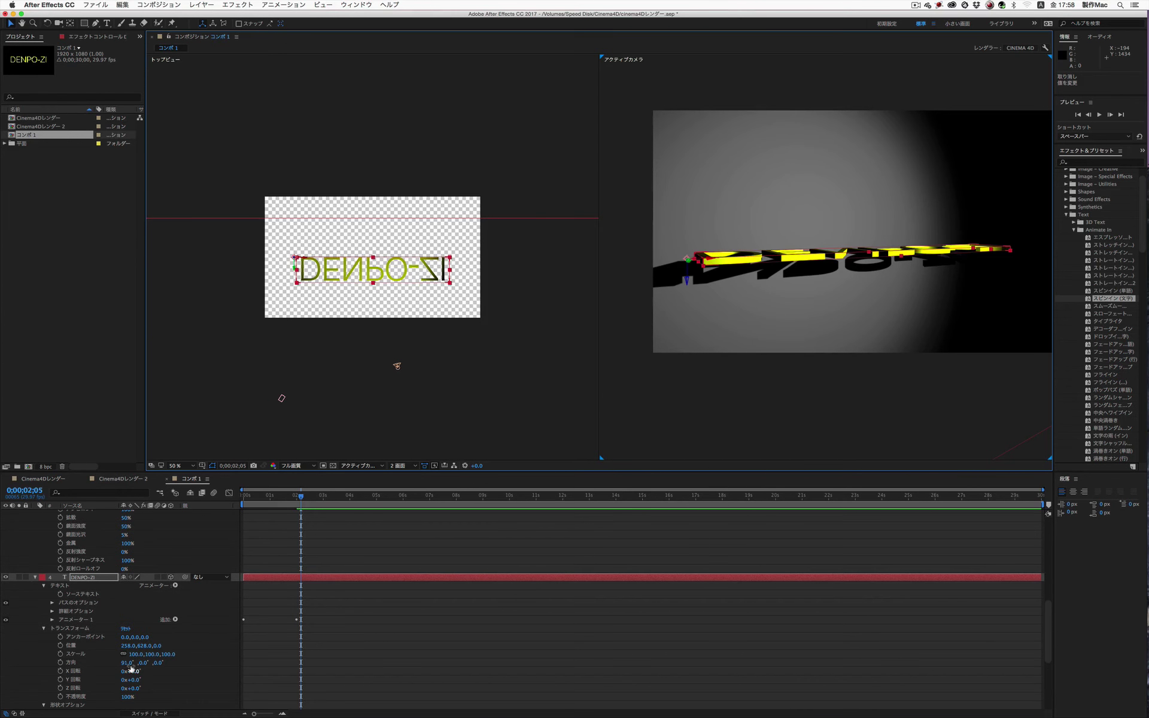
click(127, 663)
text(0)
key(Return)
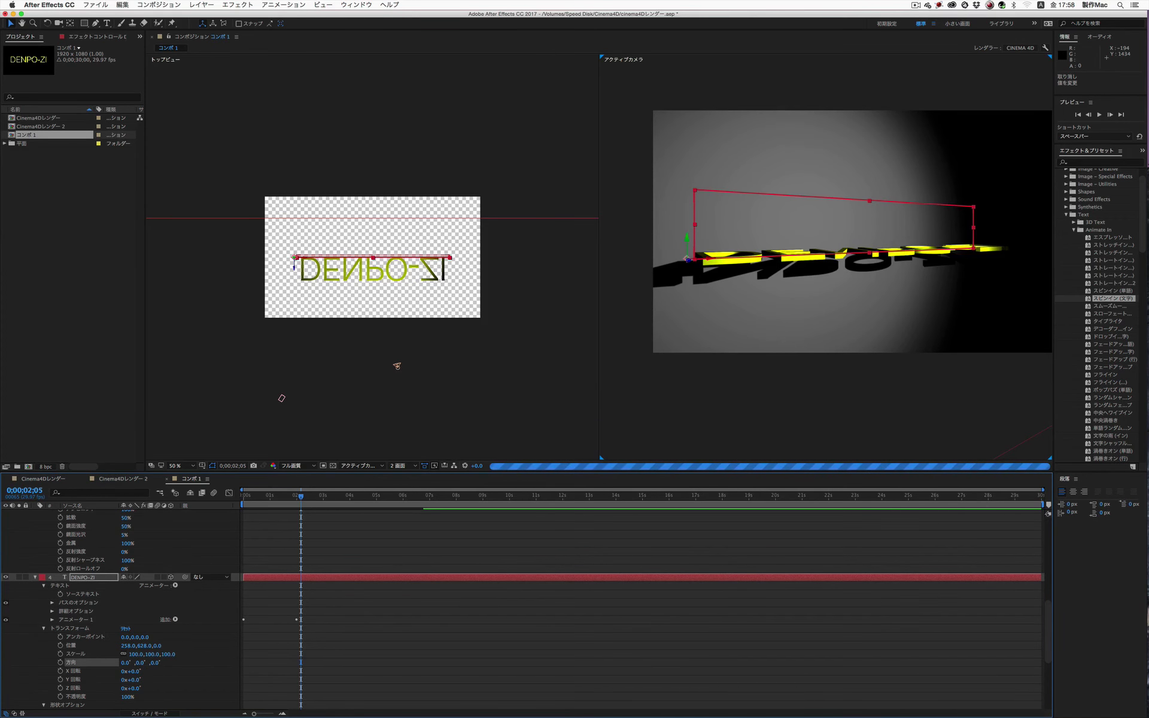
- Find the Saber effect and apply it to the dark gray solid
click(1105, 163)
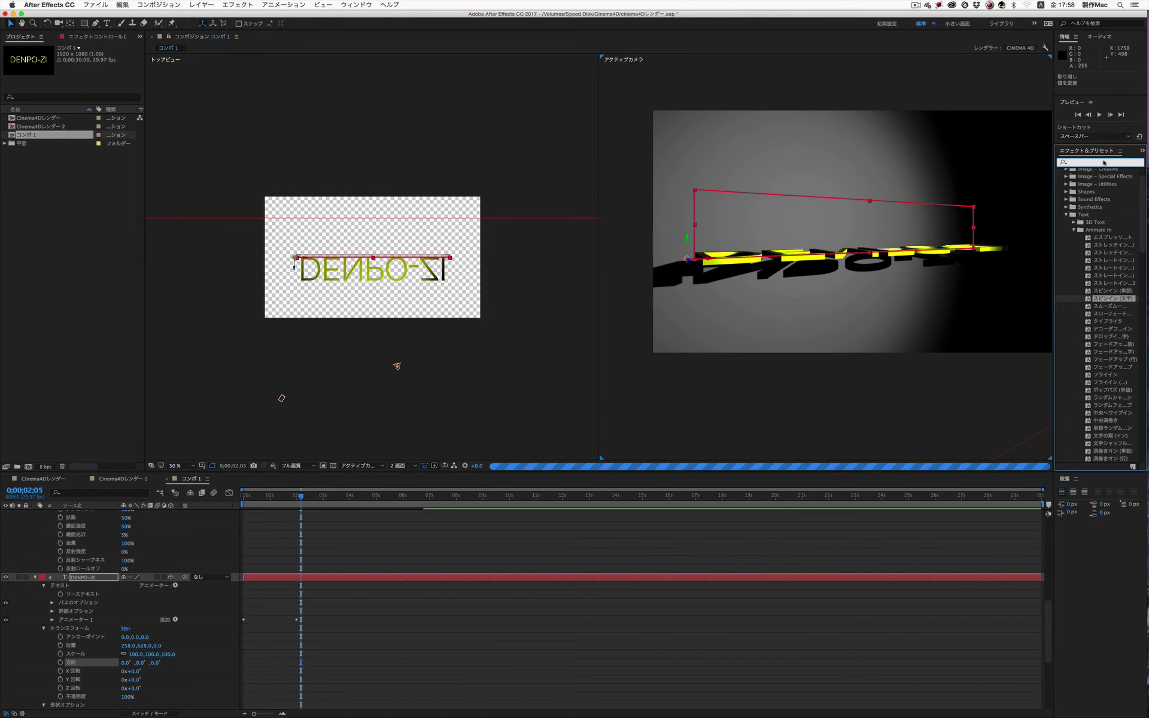
text(saber)
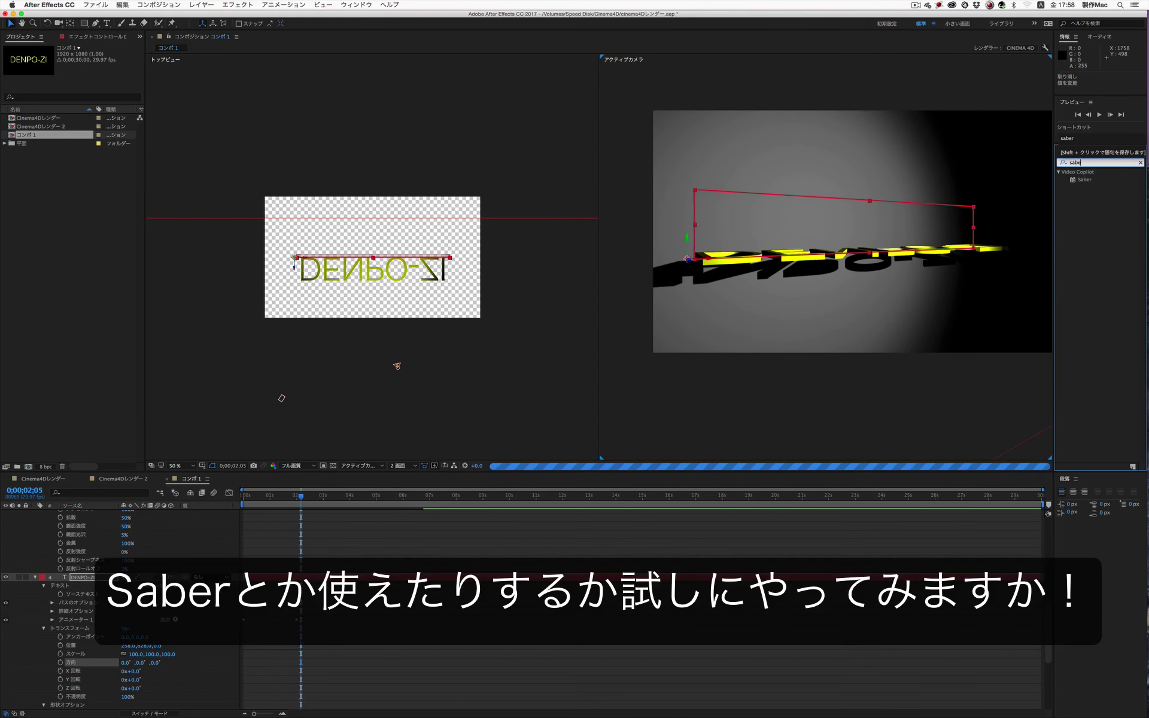
click(1073, 180)
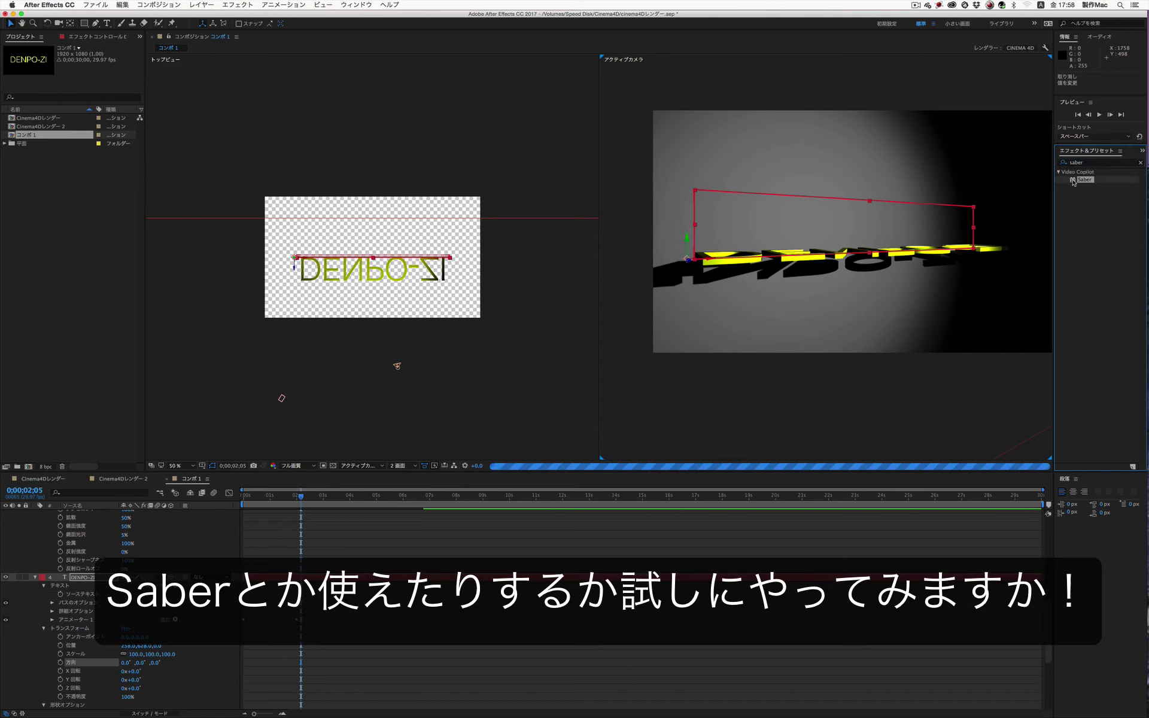
drag(1073, 181, 662, 441)
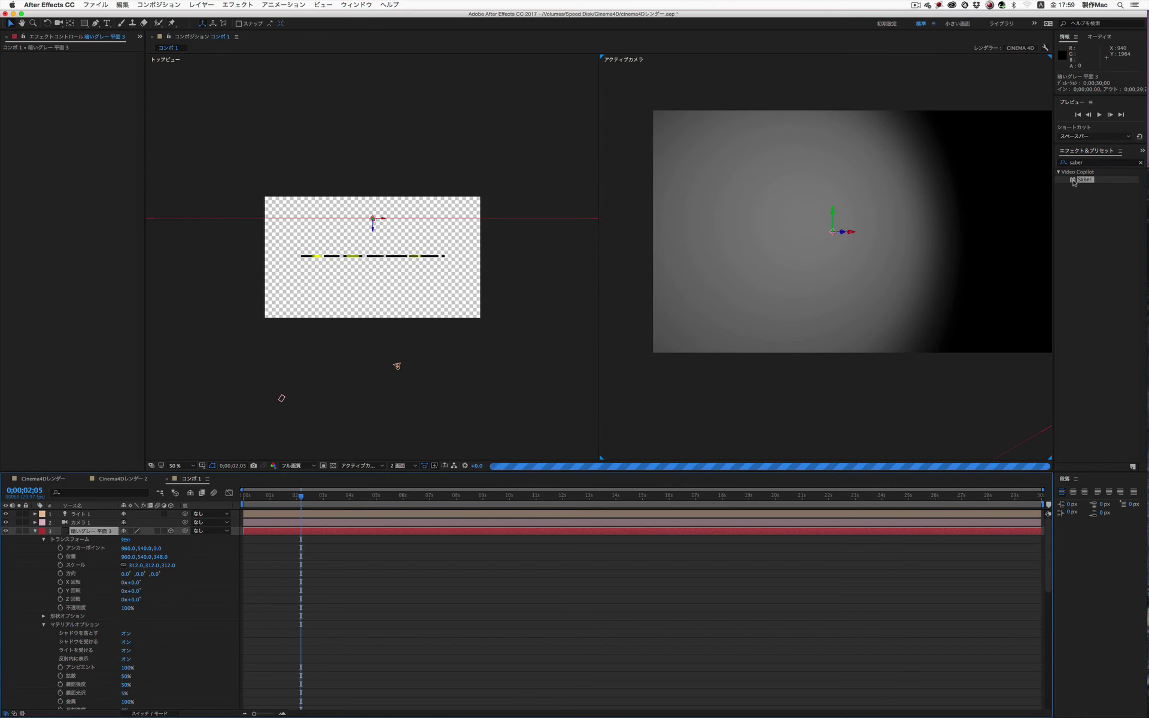
drag(1076, 181, 122, 307)
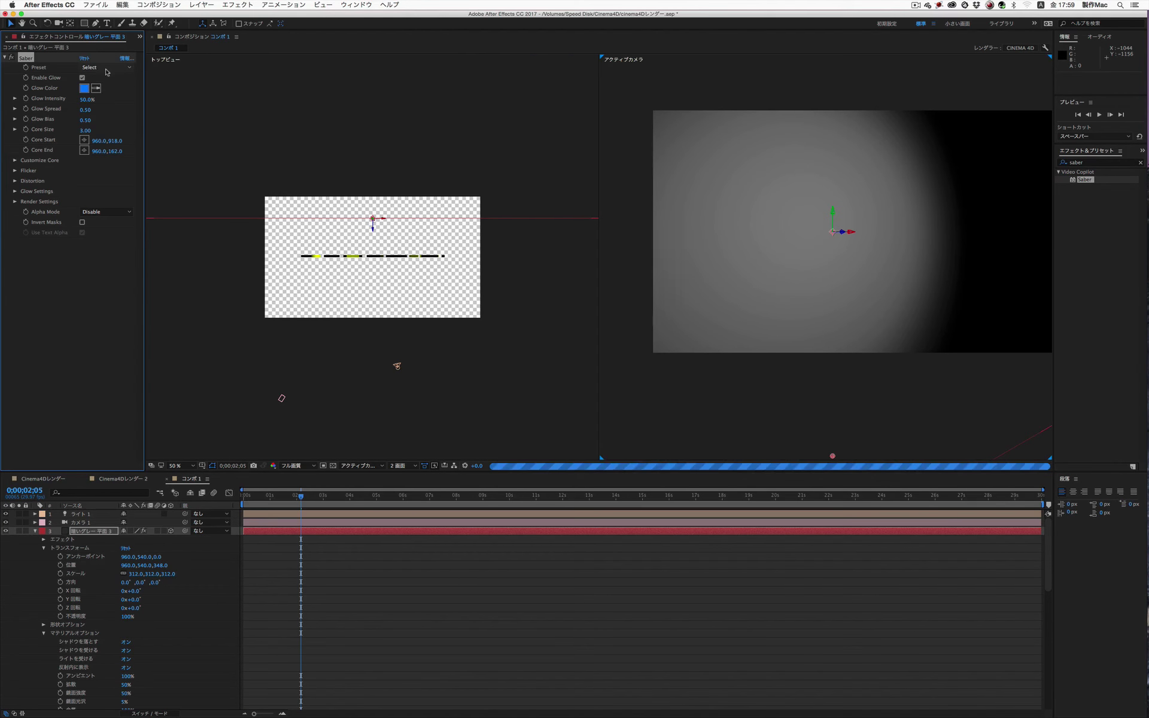
- Under Customize Core, set Core Type to Text Layer using DENPO-ZI
click(15, 161)
click(114, 171)
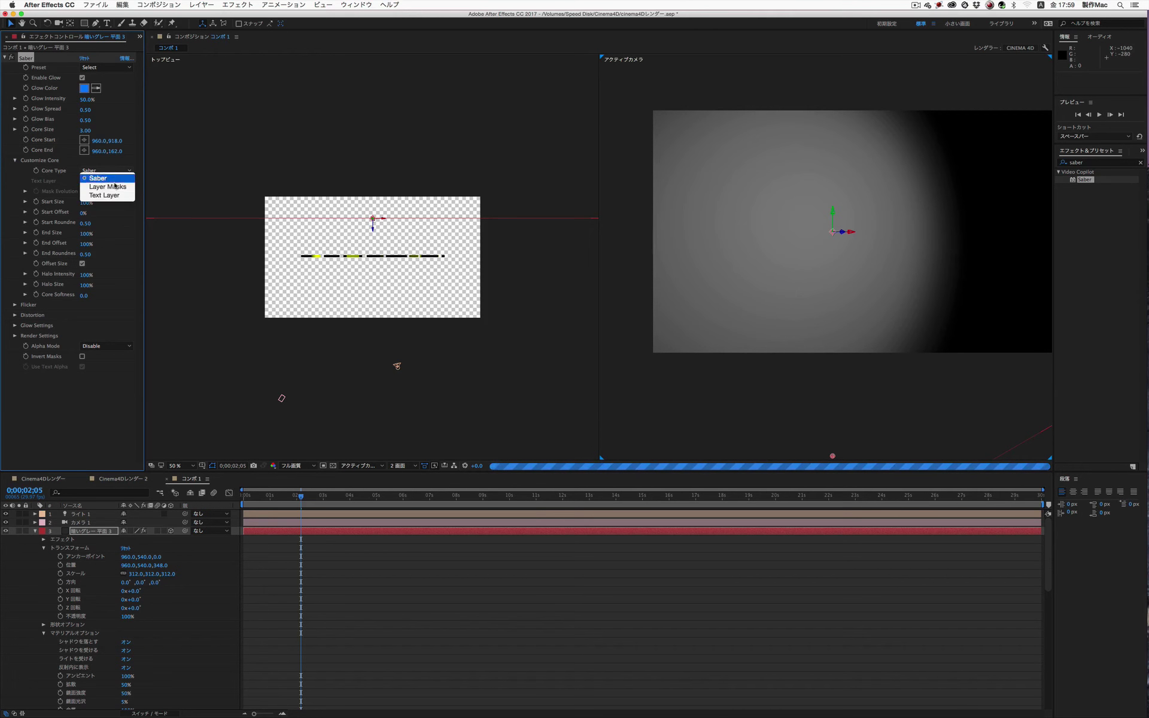
click(110, 196)
click(115, 181)
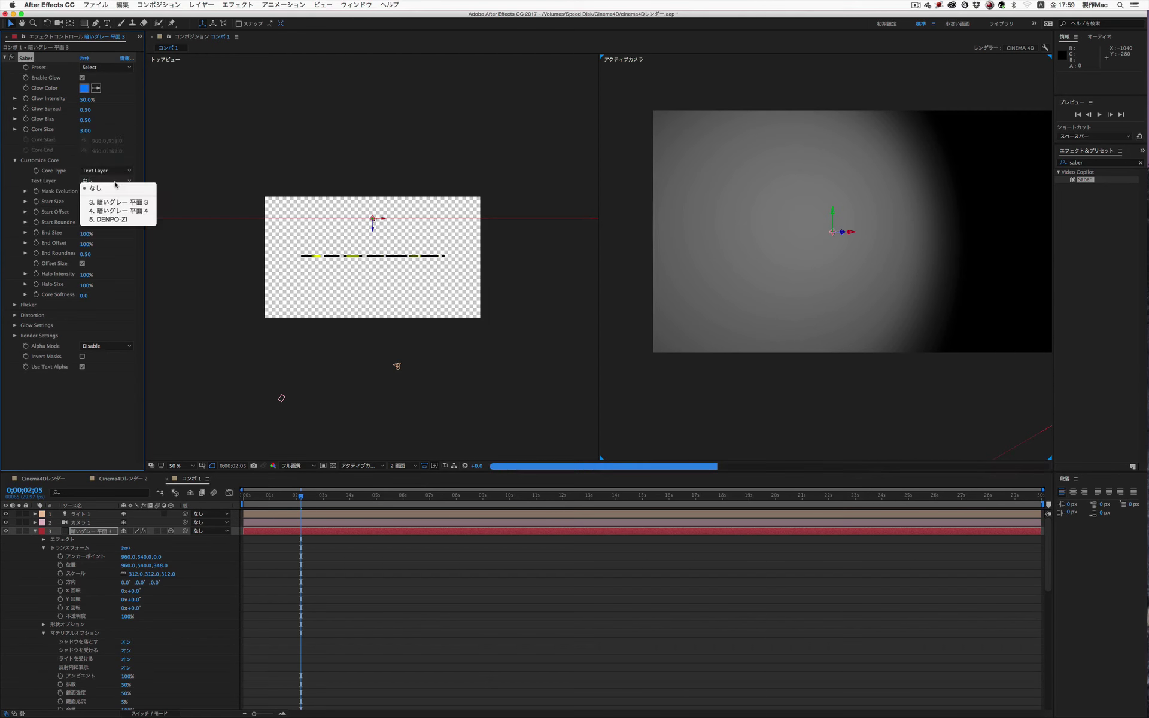
click(111, 220)
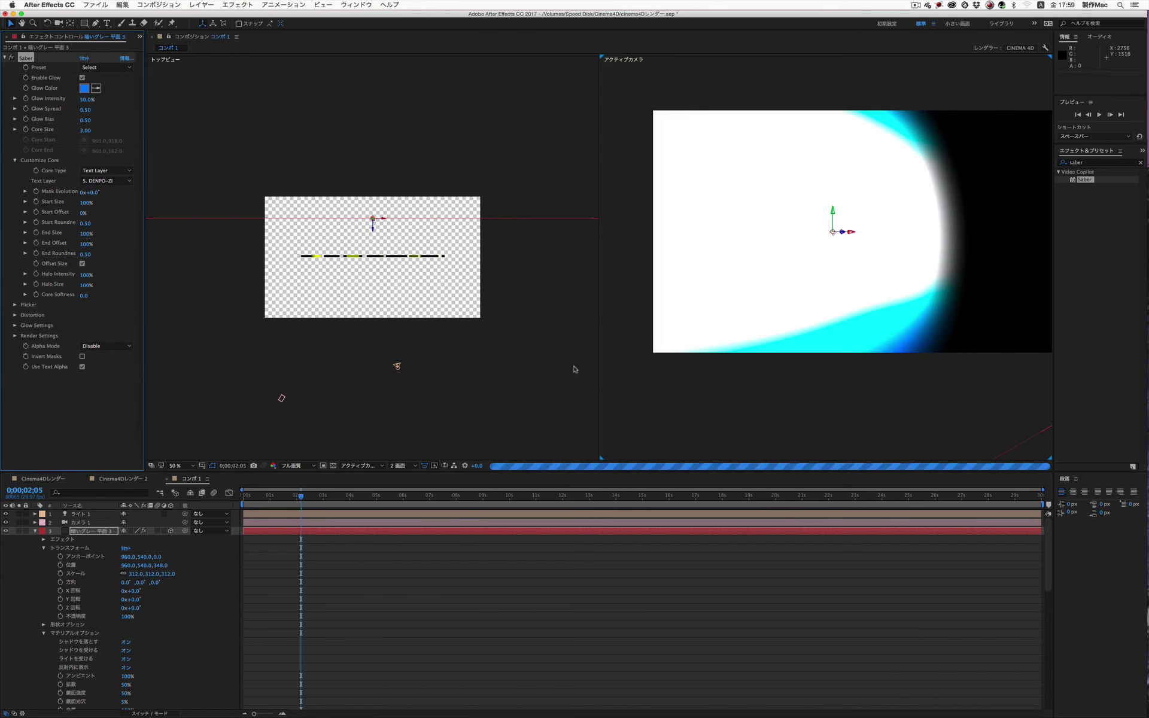
- Set Saber's Glow Intensity to 10%
click(86, 100)
text(10)
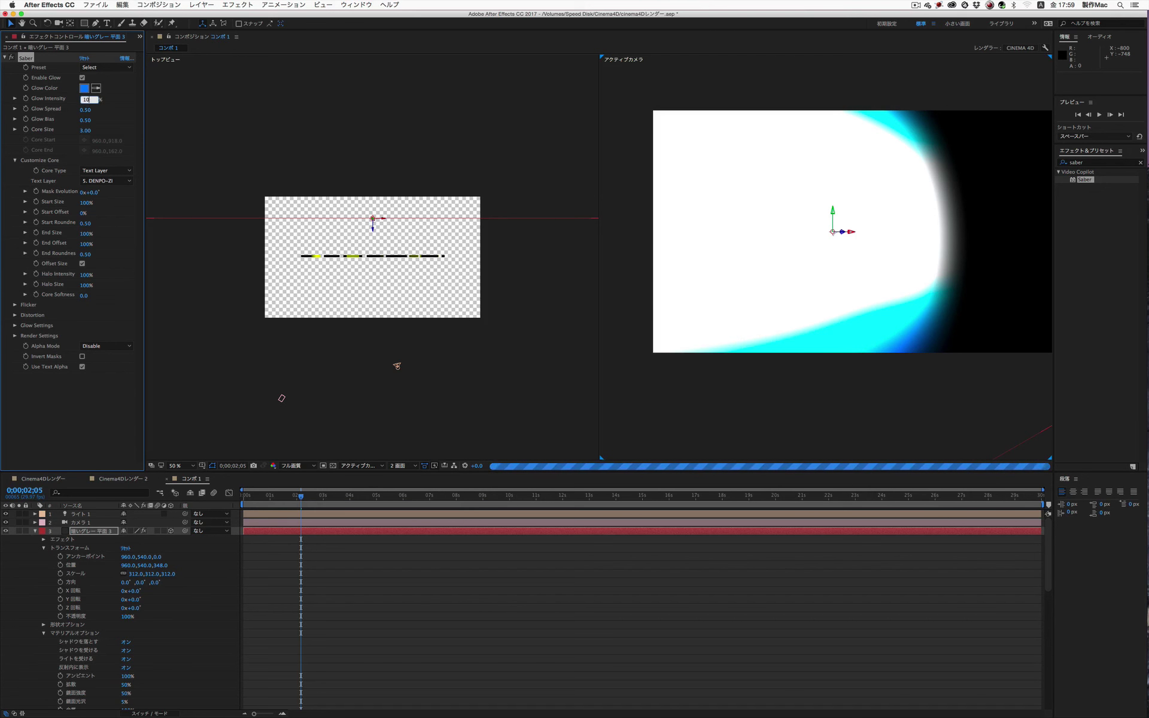
key(Return)
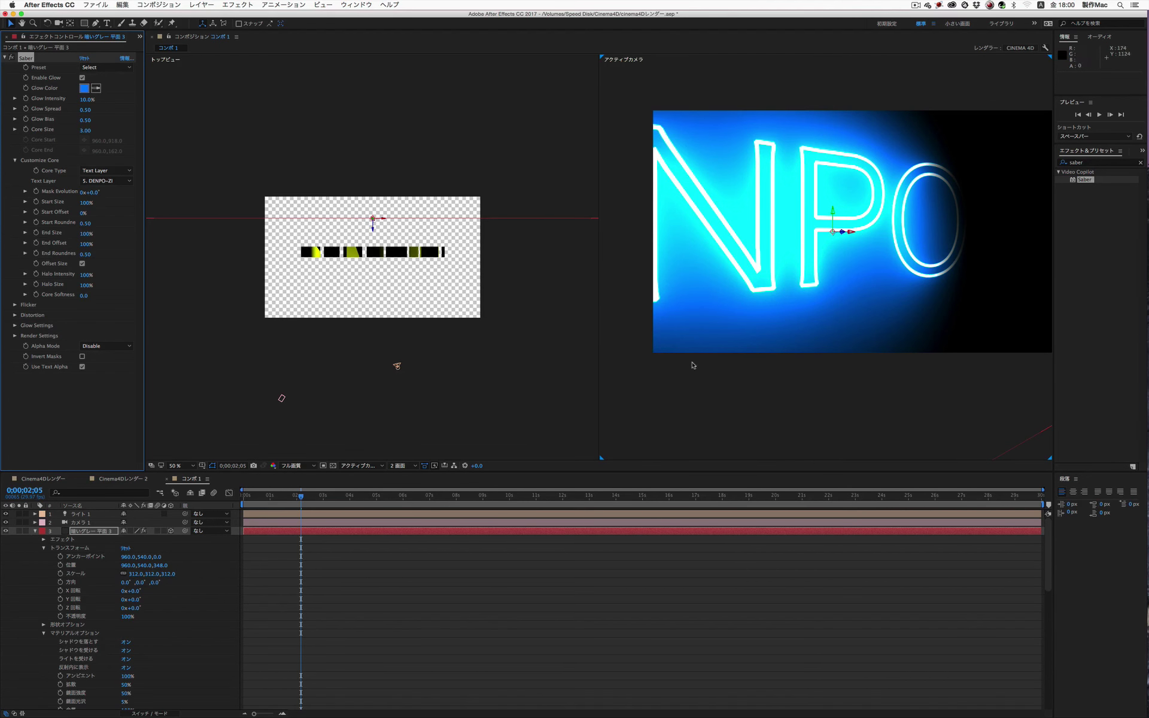
- Switch the Saber effect off and delete the ライト 1 light layer
click(11, 58)
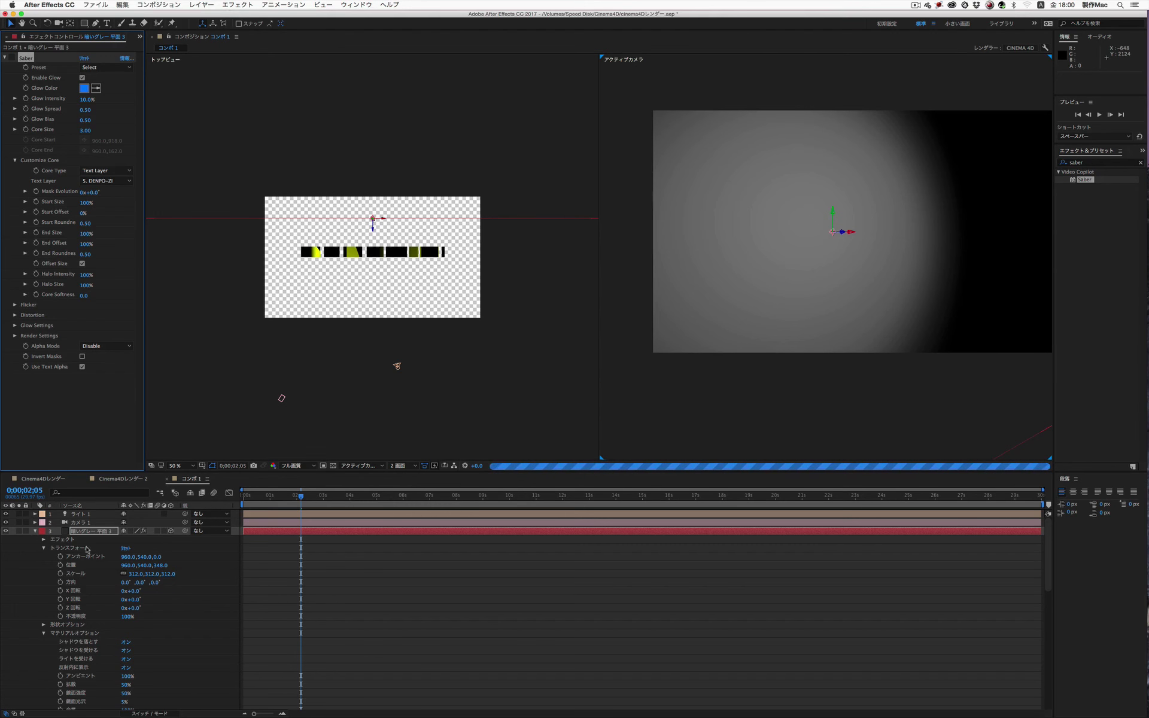
key(Delete)
scroll(40, 565, down, 5)
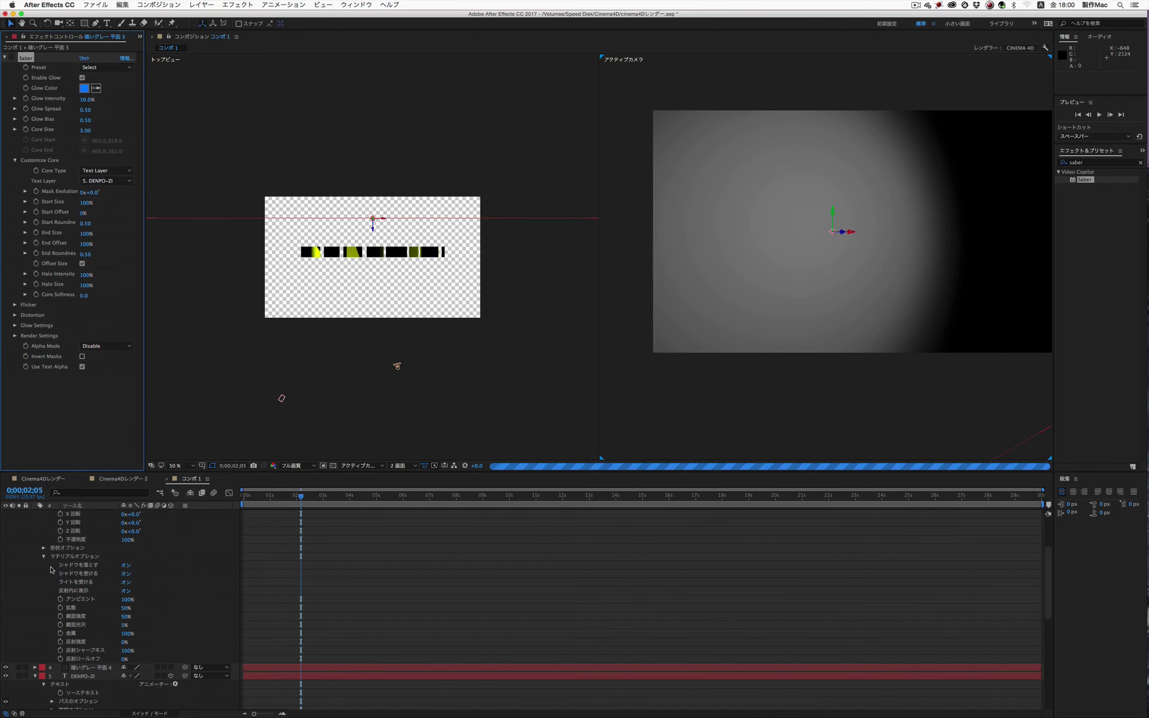